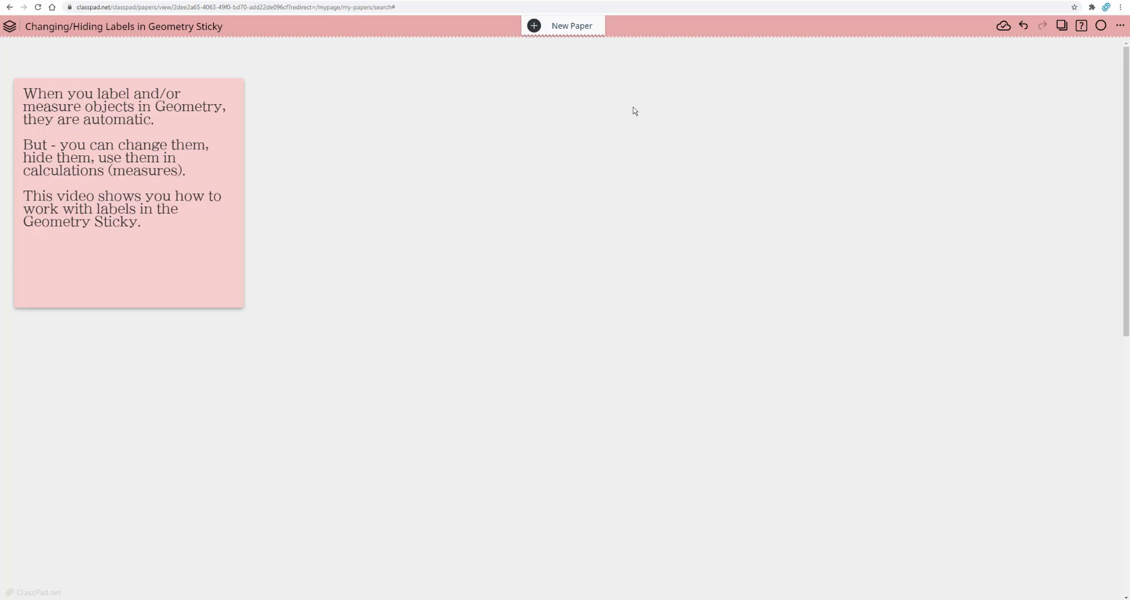
Step: Add a Geometry sticky to the paper and review its settings, keeping automatic labeling on
{"action": "left_click", "coordinate": [422, 108]}
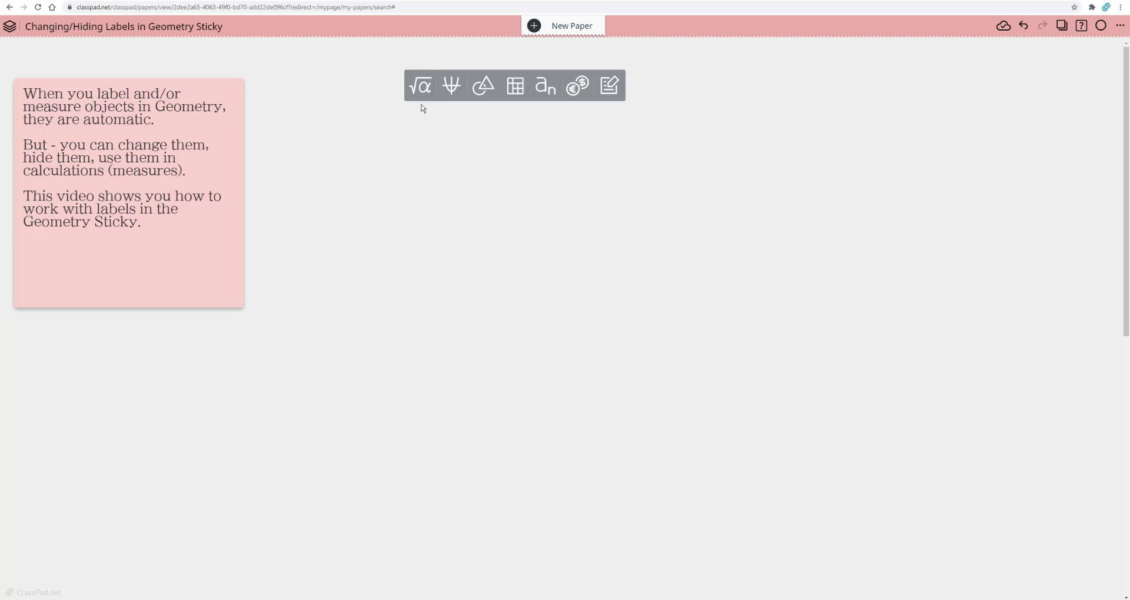
{"action": "left_click", "coordinate": [484, 89]}
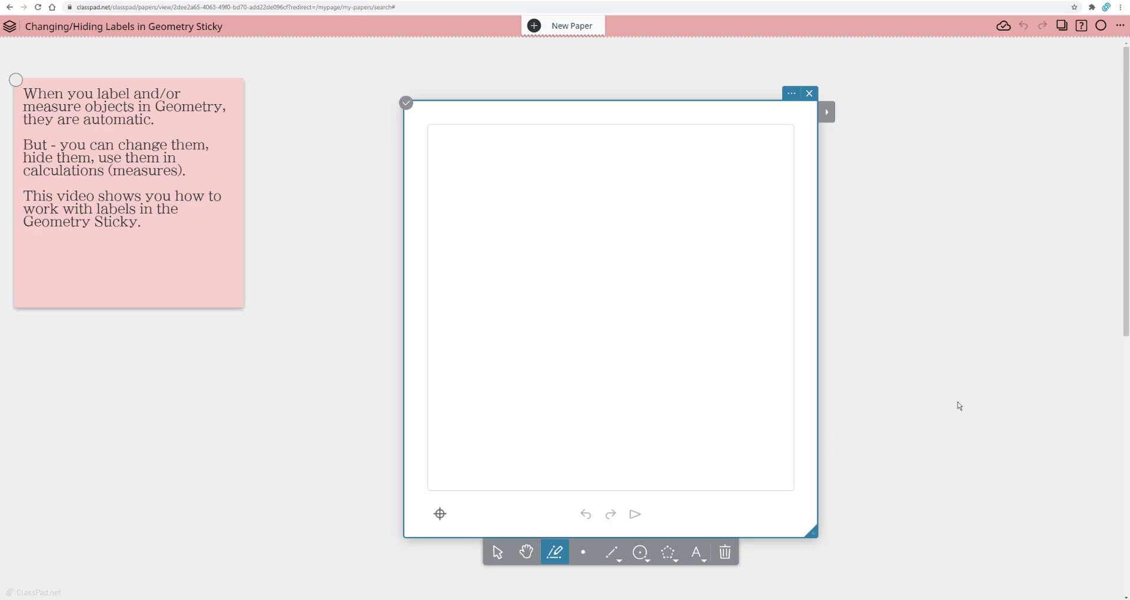
{"action": "left_click", "coordinate": [792, 93]}
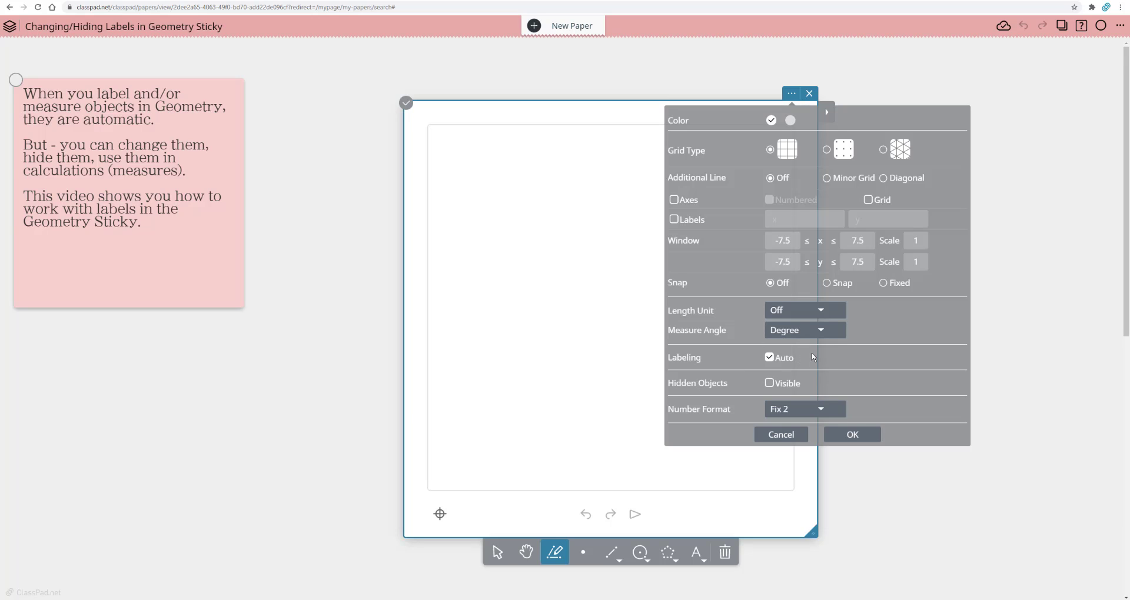
{"action": "left_click", "coordinate": [870, 436]}
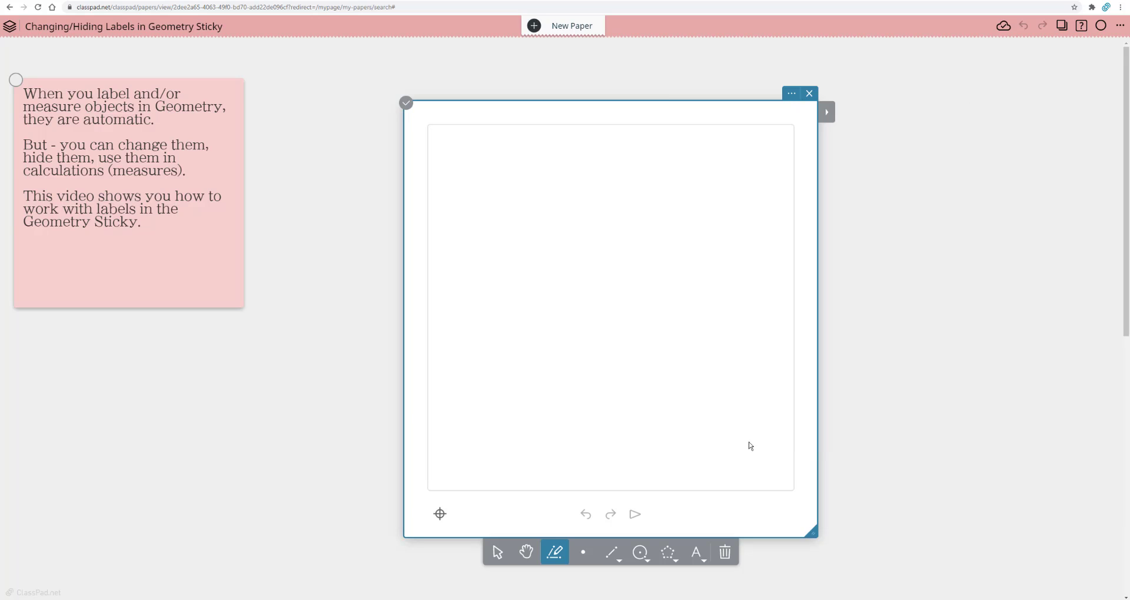
Step: Sketch quadrilateral ABCD freehand in the Geometry sticky and pull vertex D away from A to open up the shape
{"action": "mouse_move", "coordinate": [478, 341]}
{"action": "left_mouse_down"}
{"action": "mouse_move", "coordinate": [535, 161]}
{"action": "mouse_move", "coordinate": [674, 227]}
{"action": "mouse_move", "coordinate": [530, 299]}
{"action": "mouse_move", "coordinate": [477, 340]}
{"action": "left_mouse_up"}
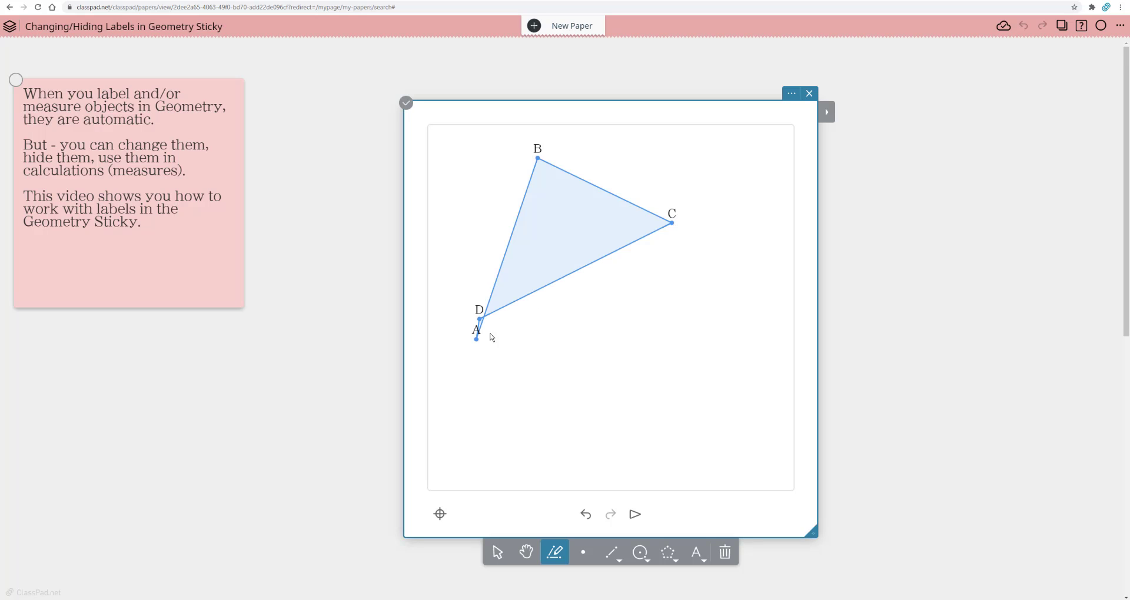
{"action": "left_click", "coordinate": [497, 553]}
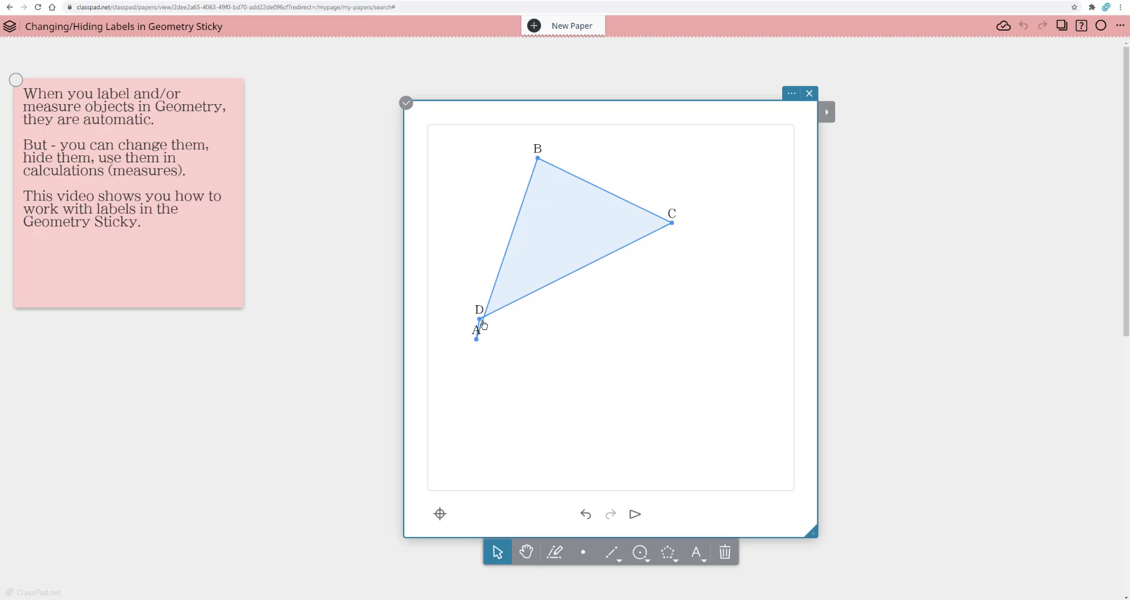
{"action": "left_click_drag", "start_coordinate": [481, 323], "coordinate": [559, 335]}
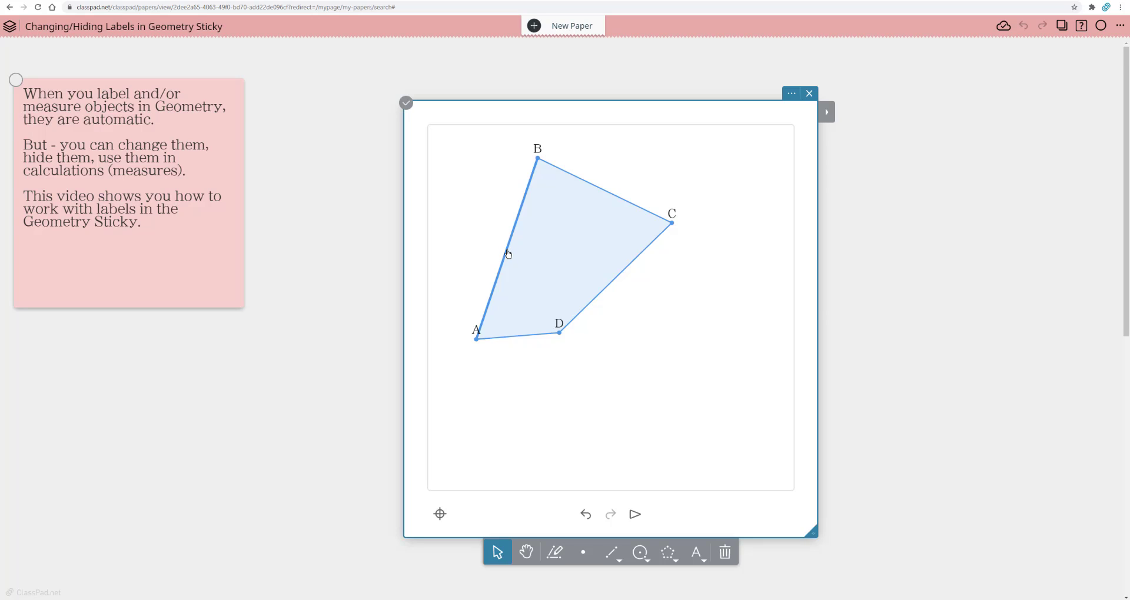
Step: Measure the length of side AB, place its label outside the quadrilateral, and move the Length/Distance sticky closer to the drawing
{"action": "left_click", "coordinate": [826, 112]}
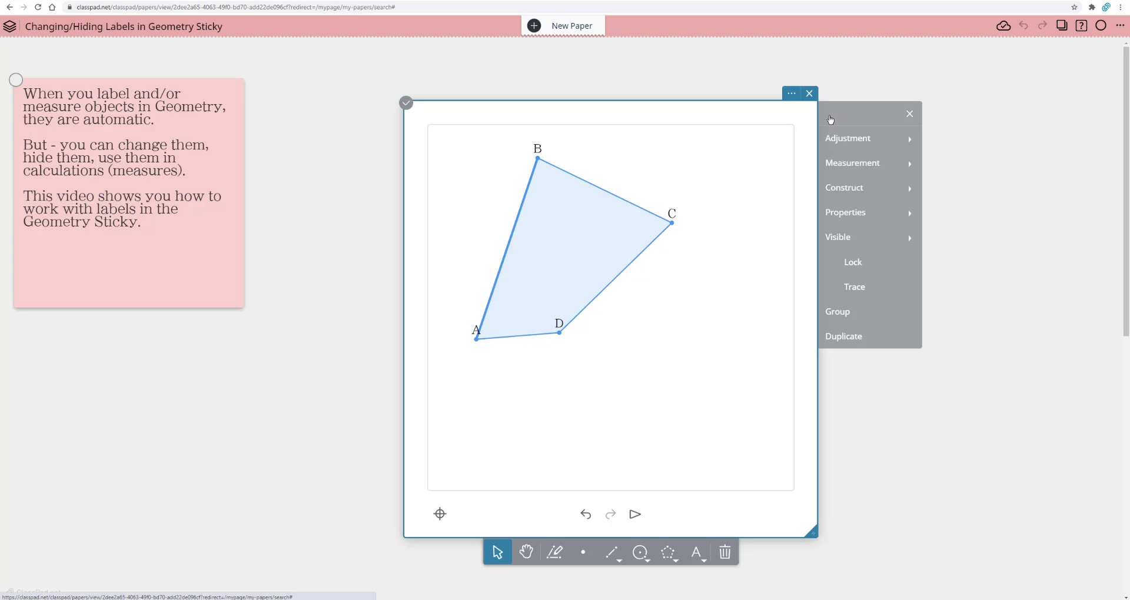
{"action": "mouse_move", "coordinate": [871, 163]}
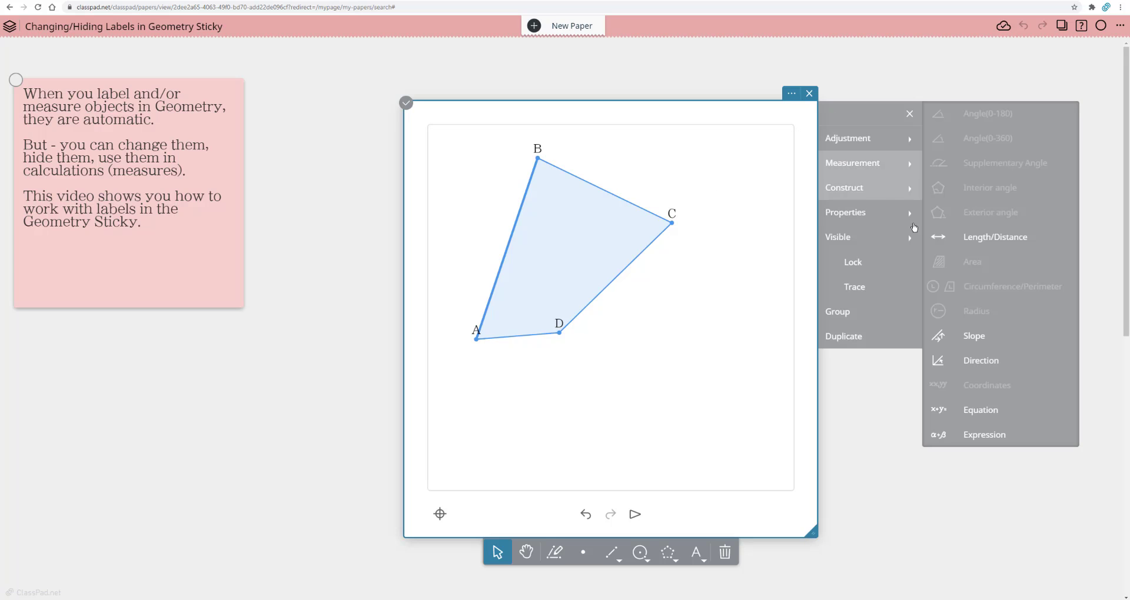
{"action": "left_click", "coordinate": [950, 238]}
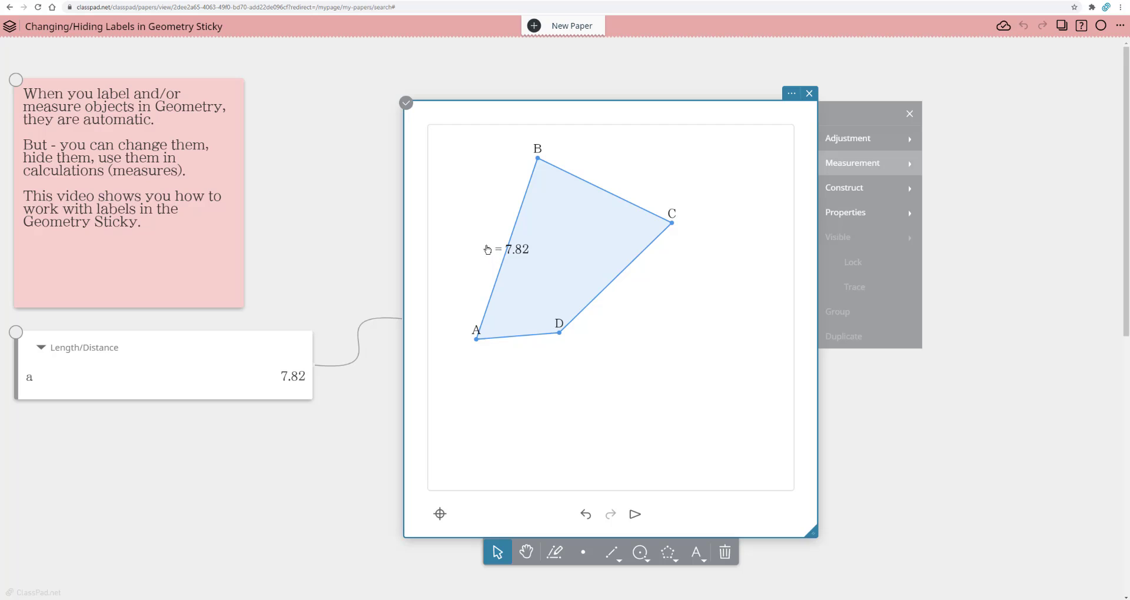
{"action": "left_click_drag", "start_coordinate": [496, 252], "coordinate": [467, 222]}
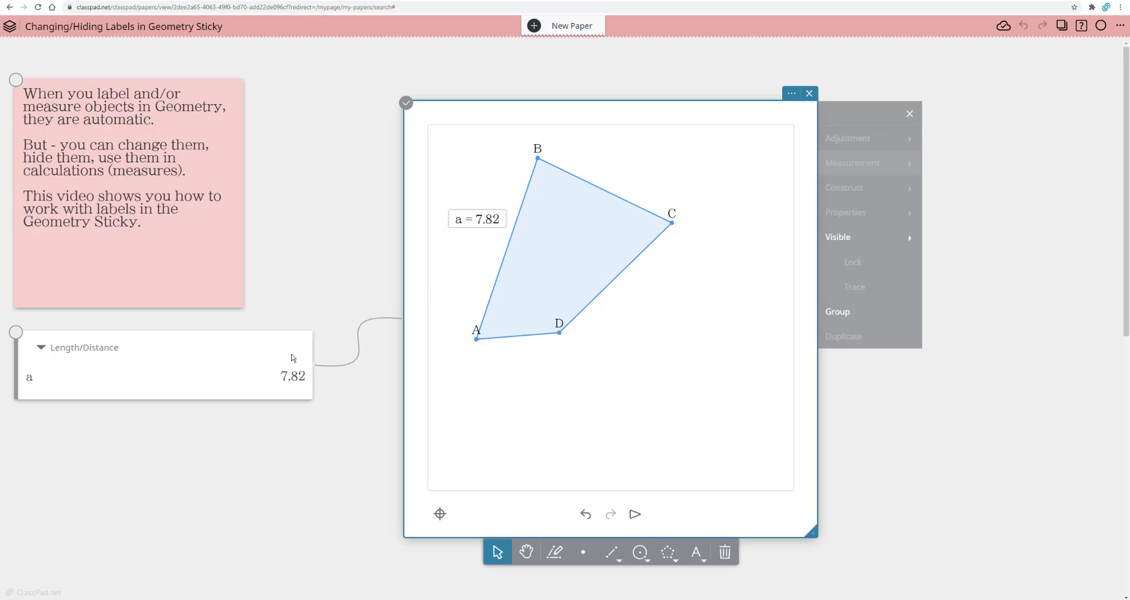
{"action": "left_click_drag", "start_coordinate": [216, 351], "coordinate": [284, 351]}
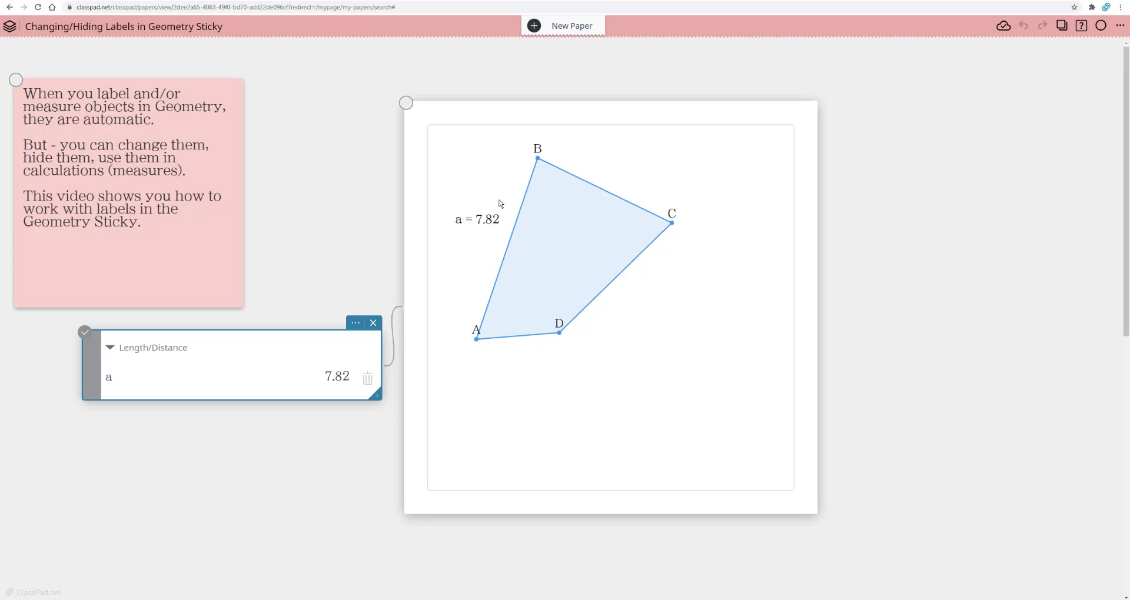
Step: Move vertex B across toward vertex C and check the linked length of side AB in the Length/Distance sticky
{"action": "left_click", "coordinate": [549, 163]}
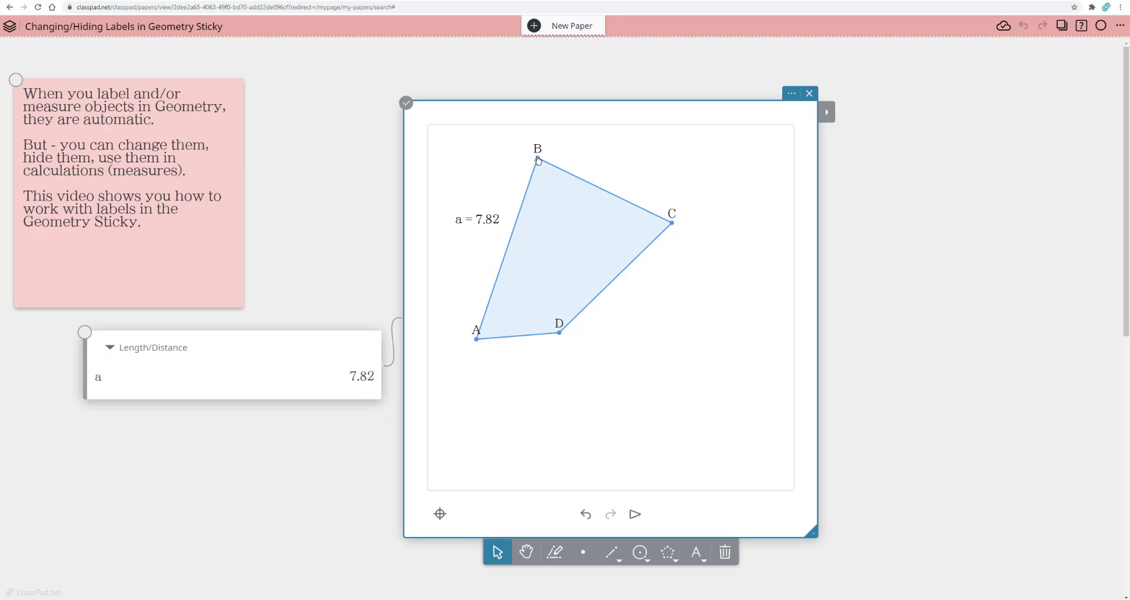
{"action": "left_click_drag", "start_coordinate": [539, 162], "coordinate": [648, 170]}
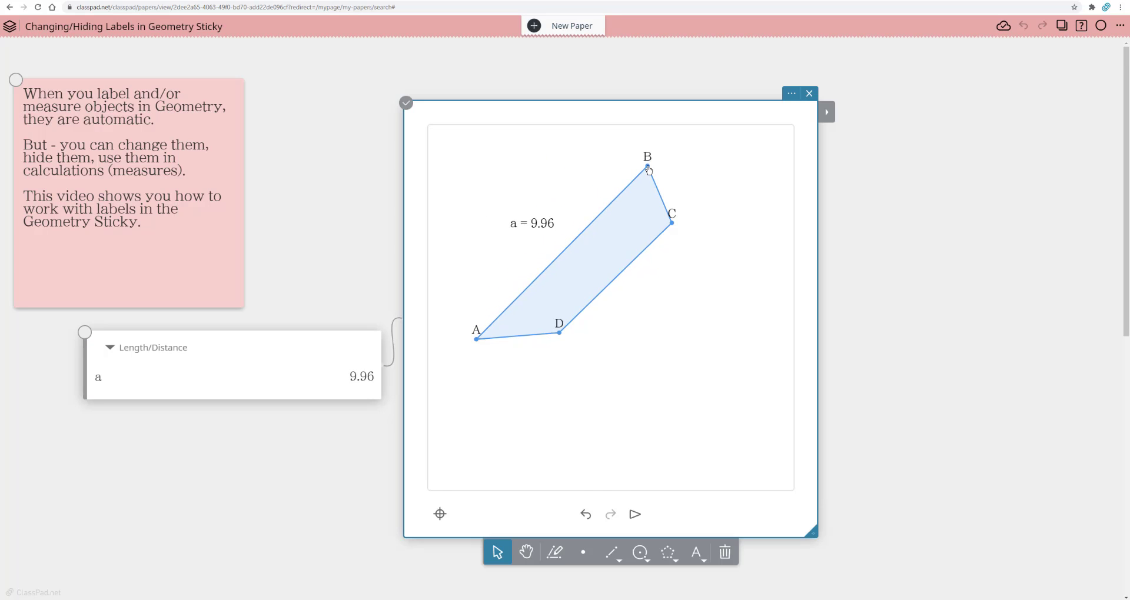
{"action": "left_click", "coordinate": [277, 373]}
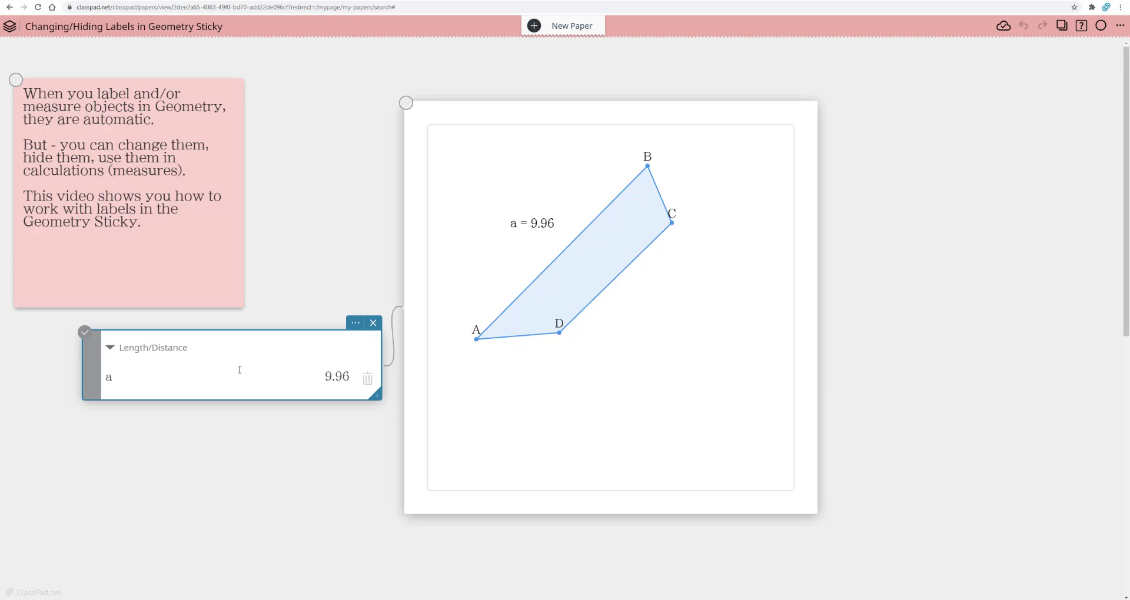
Step: Measure the length of side CD and move its label outside the quadrilateral
{"action": "left_click", "coordinate": [662, 410]}
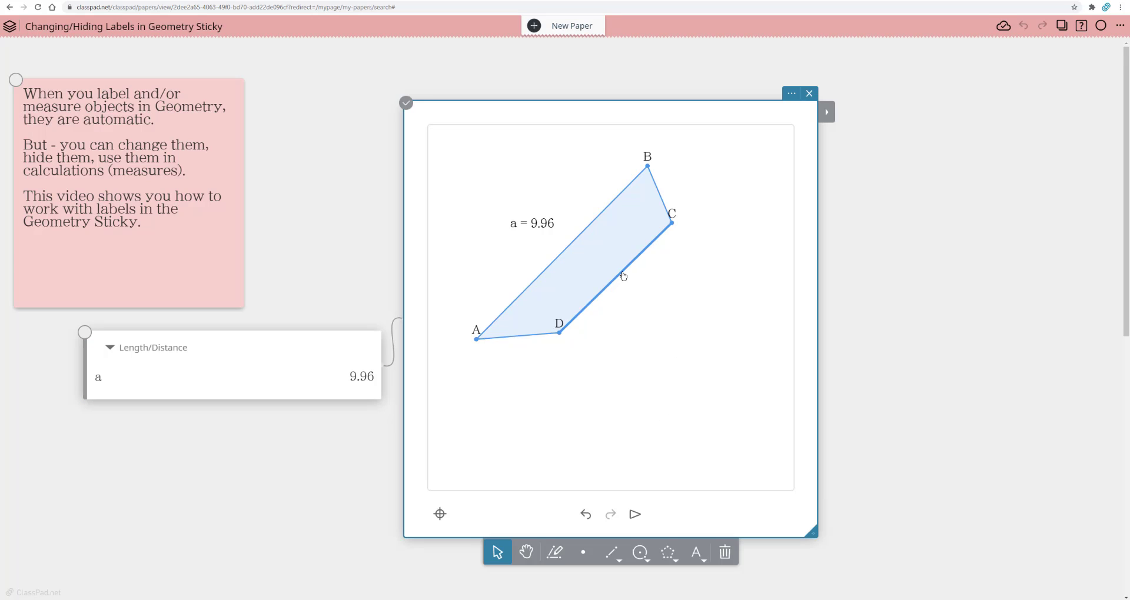
{"action": "left_click", "coordinate": [829, 115]}
{"action": "left_click", "coordinate": [857, 171]}
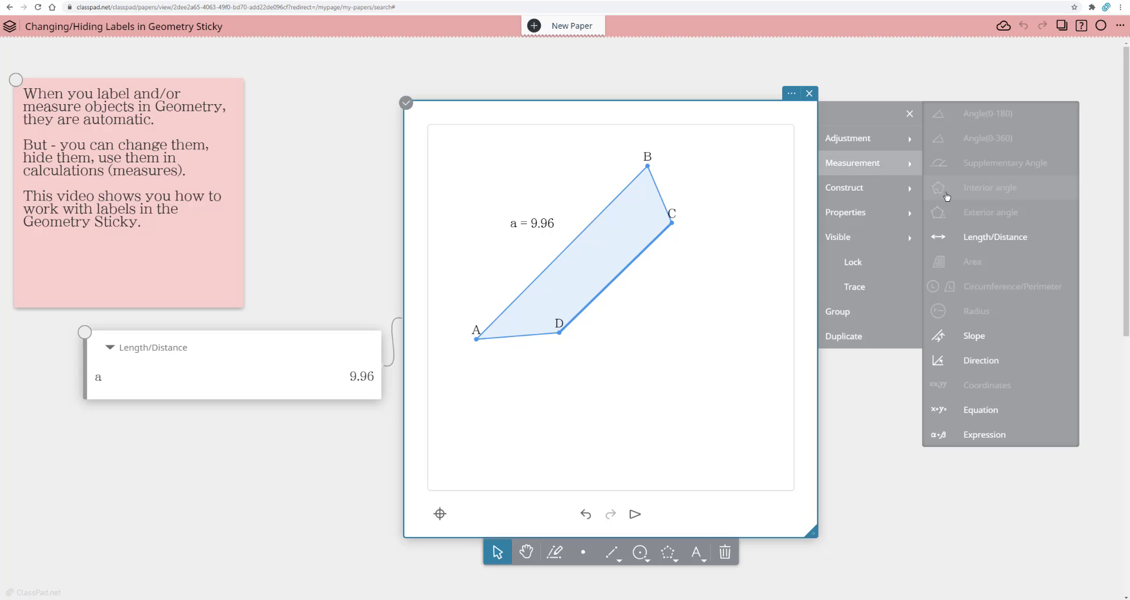
{"action": "left_click", "coordinate": [968, 237]}
{"action": "left_click", "coordinate": [625, 280]}
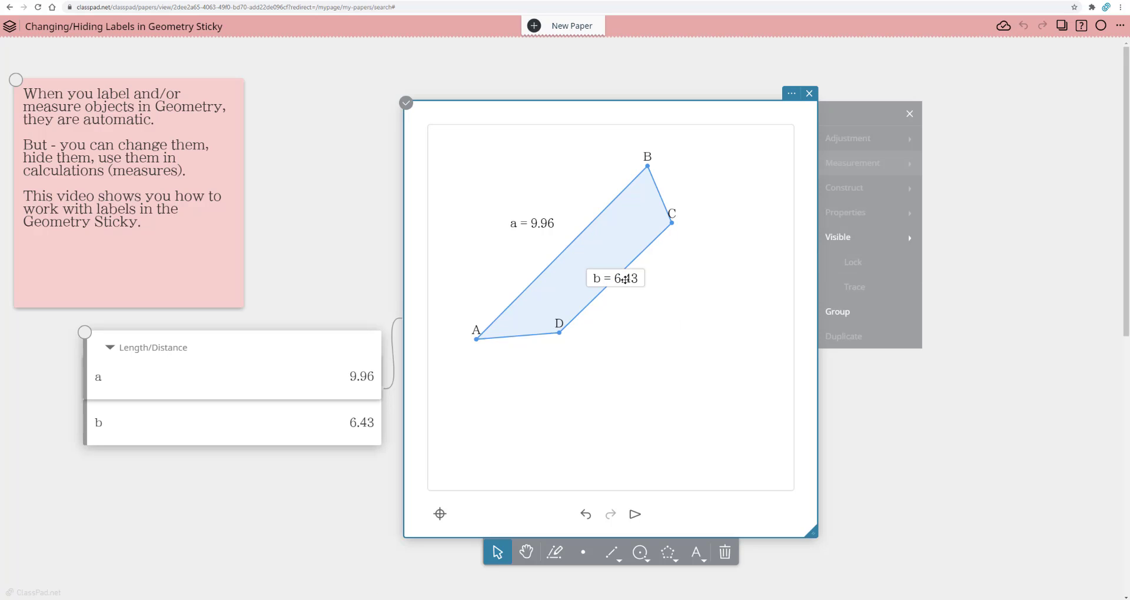
{"action": "left_click_drag", "start_coordinate": [625, 280], "coordinate": [672, 294]}
{"action": "left_click", "coordinate": [638, 375]}
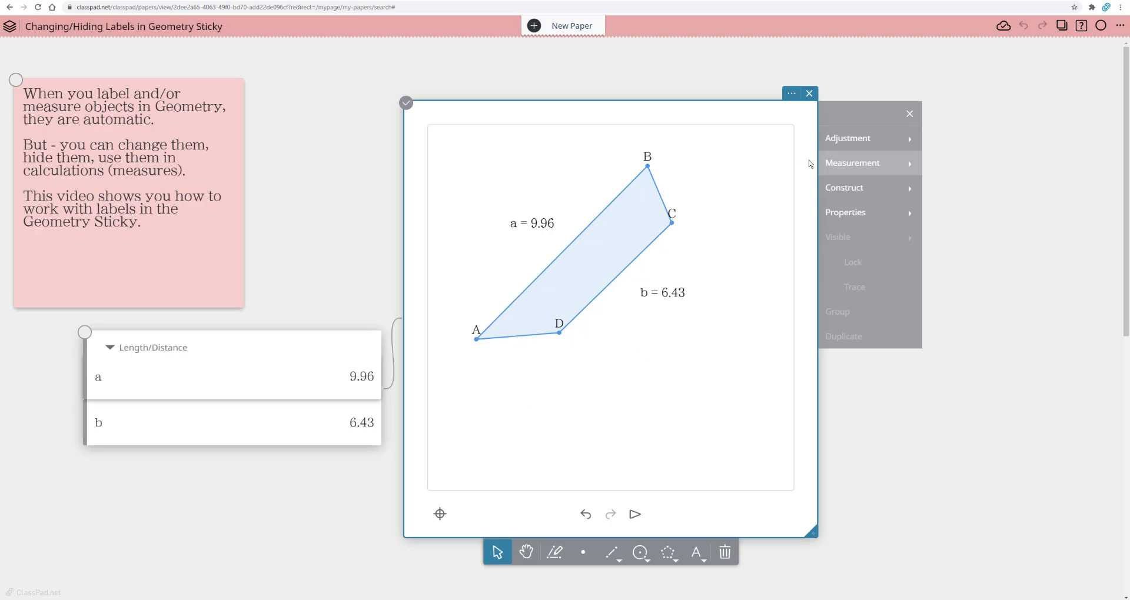
Step: Create a measurement expression a+b from the two measured side lengths and evaluate it
{"action": "left_click", "coordinate": [873, 167]}
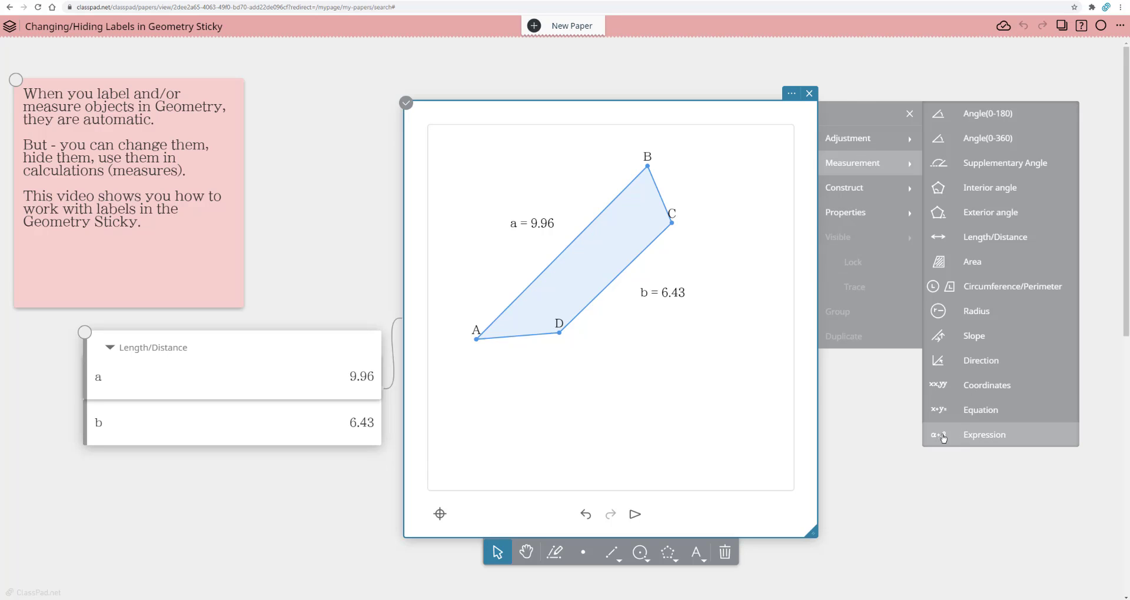
{"action": "left_click", "coordinate": [944, 437]}
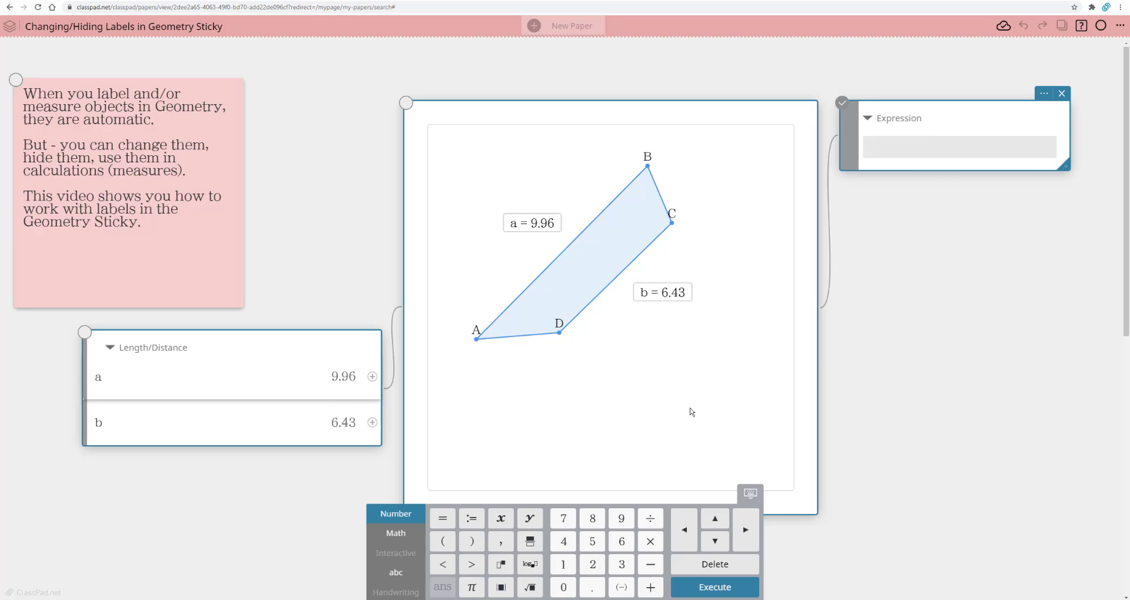
{"action": "left_click", "coordinate": [372, 377]}
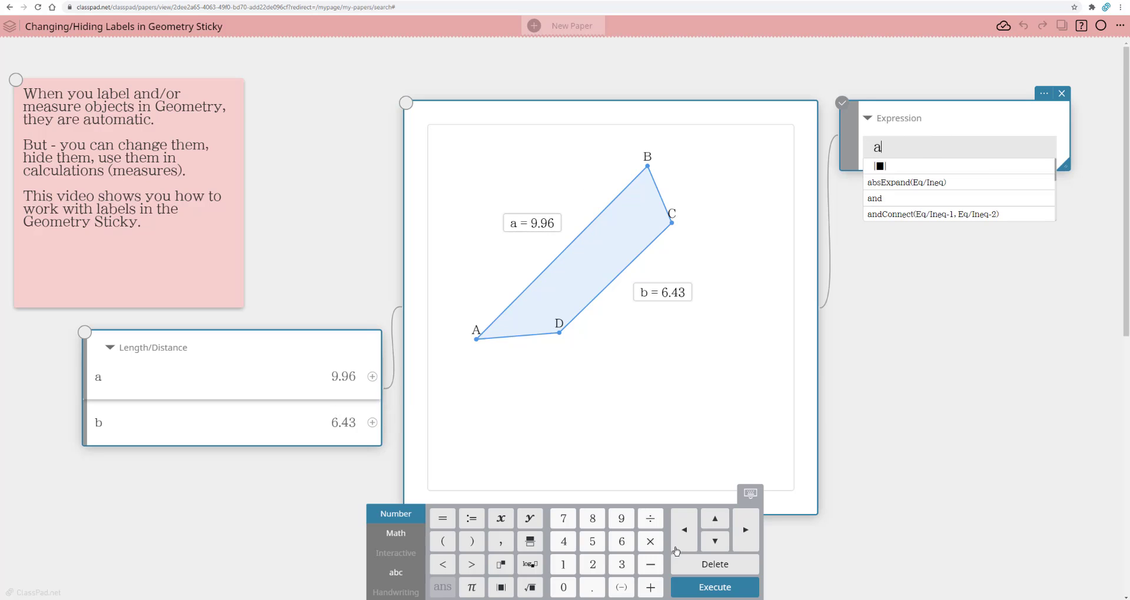
{"action": "left_click", "coordinate": [651, 591]}
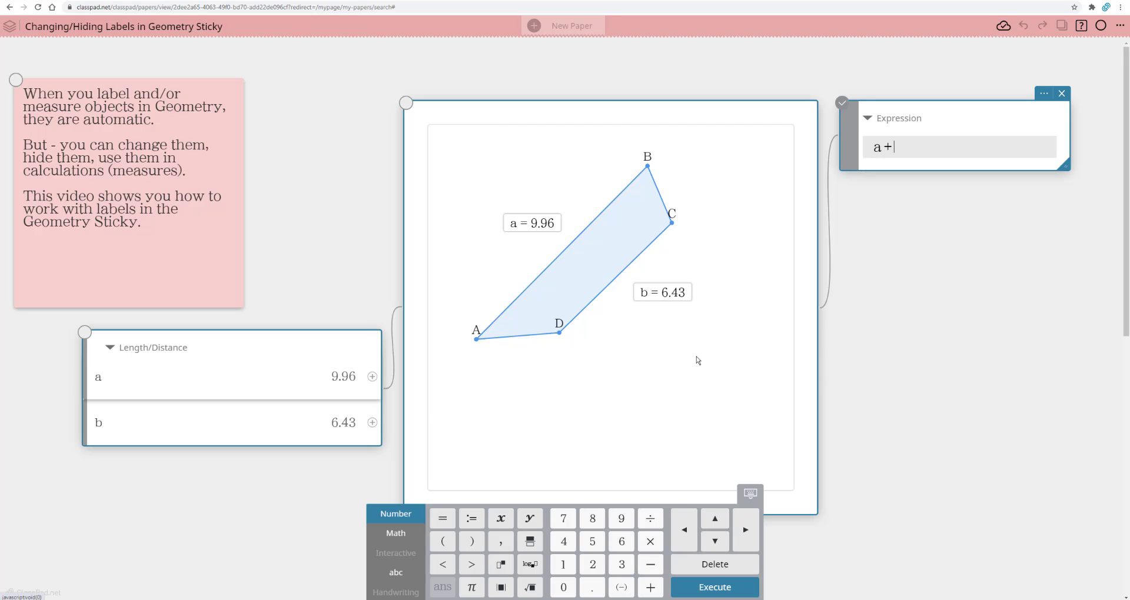
{"action": "left_click", "coordinate": [372, 424]}
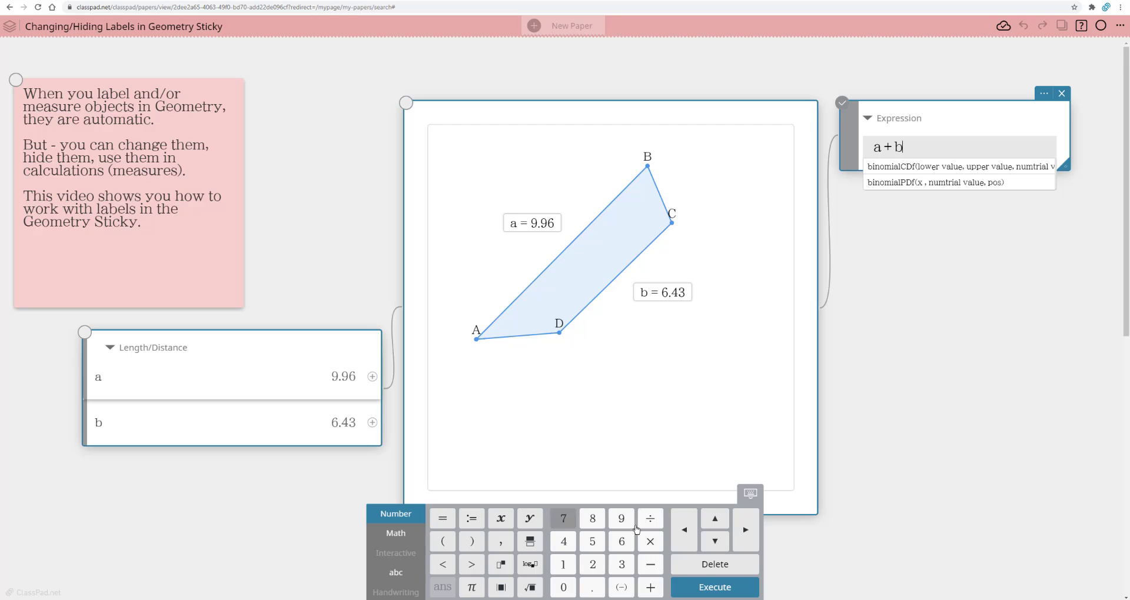
{"action": "left_click", "coordinate": [714, 588]}
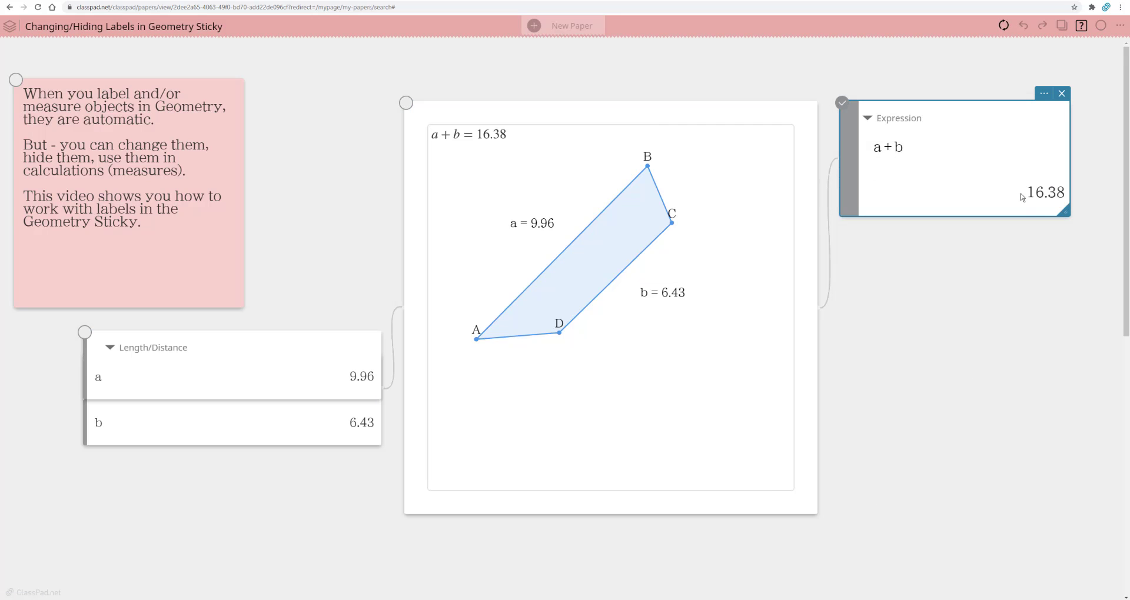
Step: Reshape the quadrilateral by moving vertex B back toward A and vertices C and D downward
{"action": "left_click", "coordinate": [714, 178]}
{"action": "left_click_drag", "start_coordinate": [647, 168], "coordinate": [565, 209]}
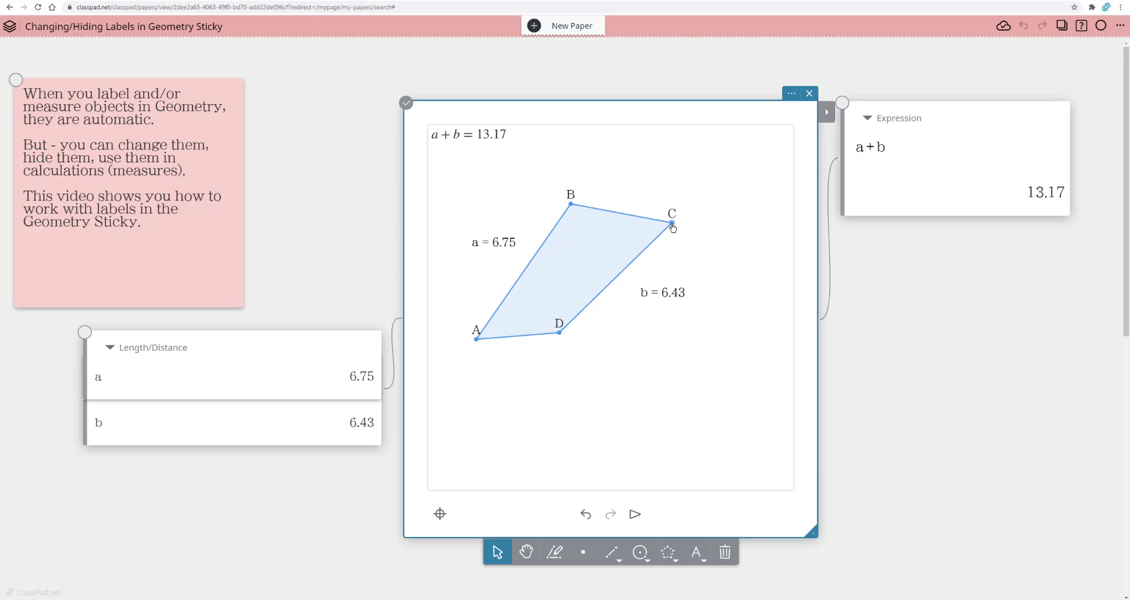
{"action": "left_click_drag", "start_coordinate": [672, 223], "coordinate": [668, 288]}
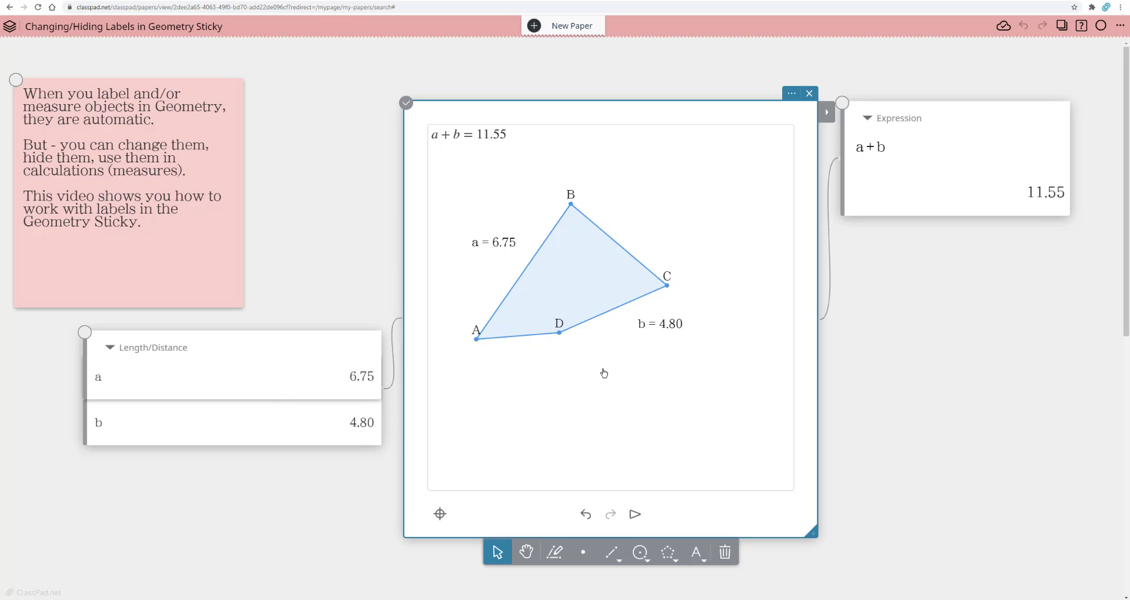
{"action": "left_click_drag", "start_coordinate": [561, 334], "coordinate": [585, 390]}
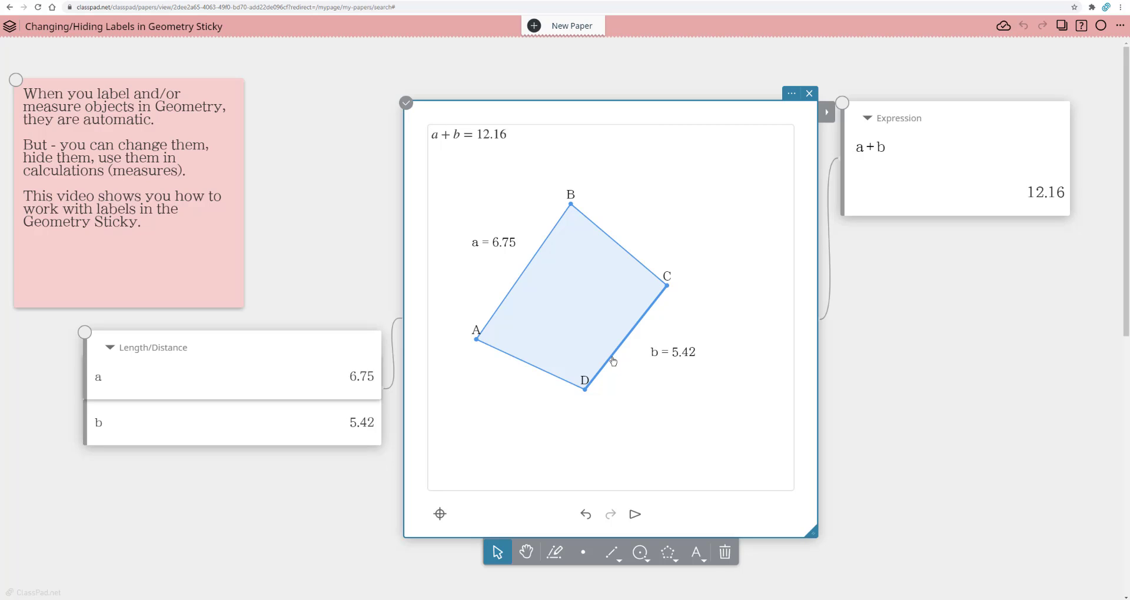
Step: Measure angle CDA between sides CD and AD with Angle(0-180), and align the Angle sticky beneath the Length/Distance sticky
{"action": "left_click", "coordinate": [539, 369]}
{"action": "left_click", "coordinate": [831, 120]}
{"action": "left_click", "coordinate": [838, 168]}
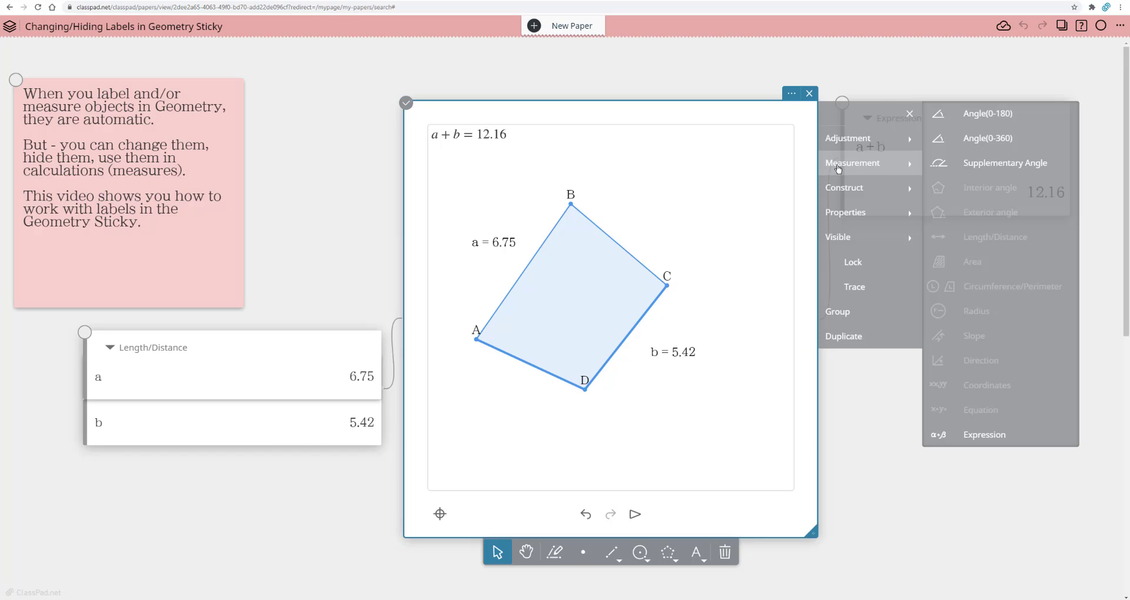
{"action": "left_click", "coordinate": [979, 116]}
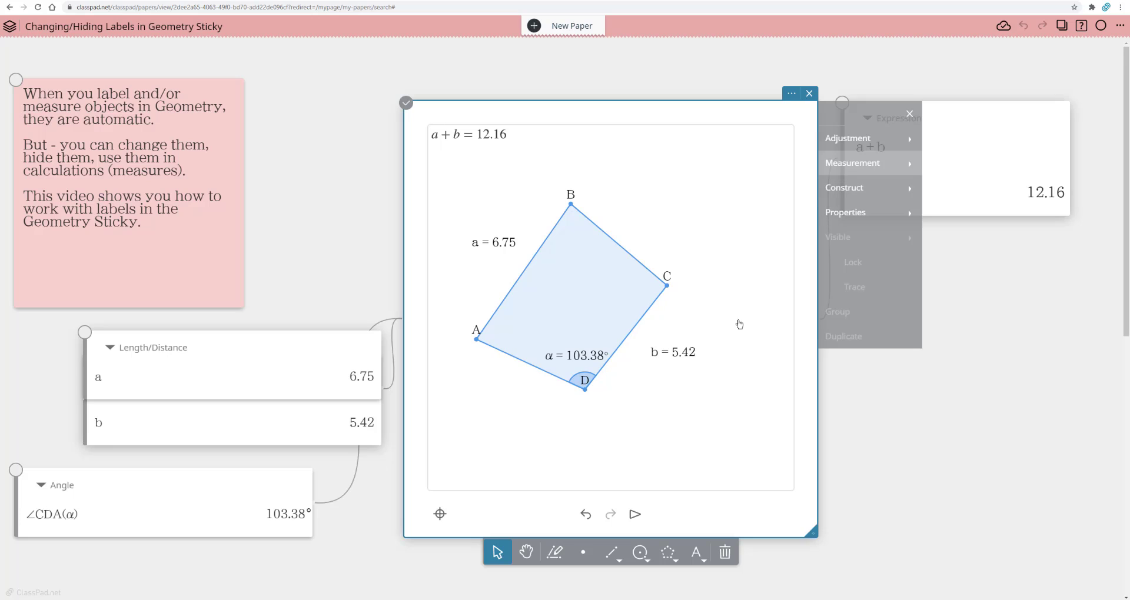
{"action": "left_click_drag", "start_coordinate": [280, 483], "coordinate": [328, 485]}
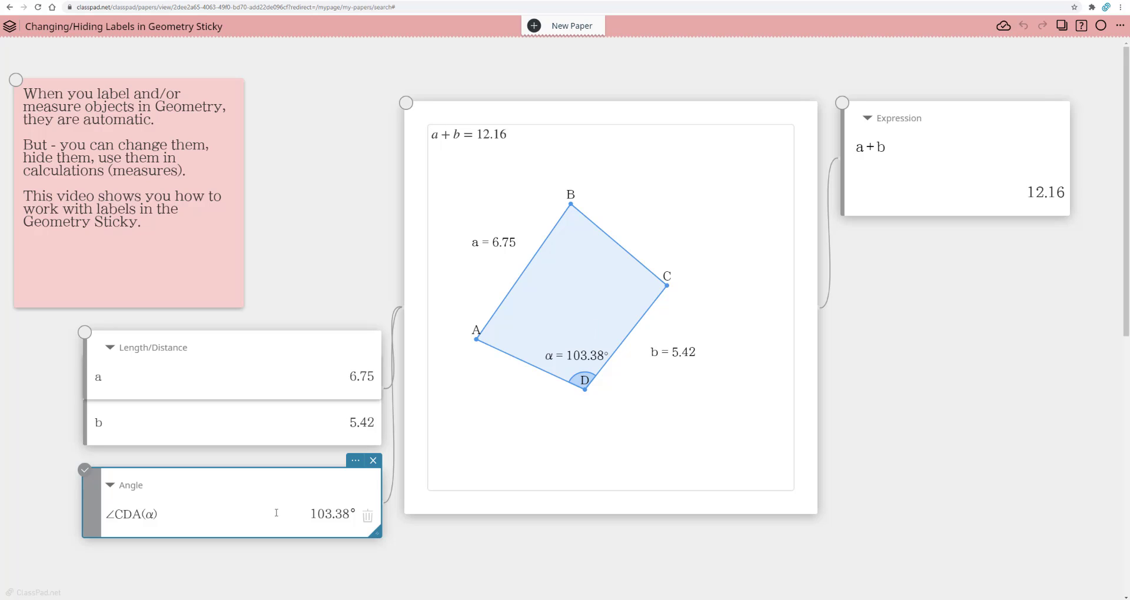
Step: Move the label of vertex D below its point, clear of the angle marker
{"action": "left_click", "coordinate": [559, 360]}
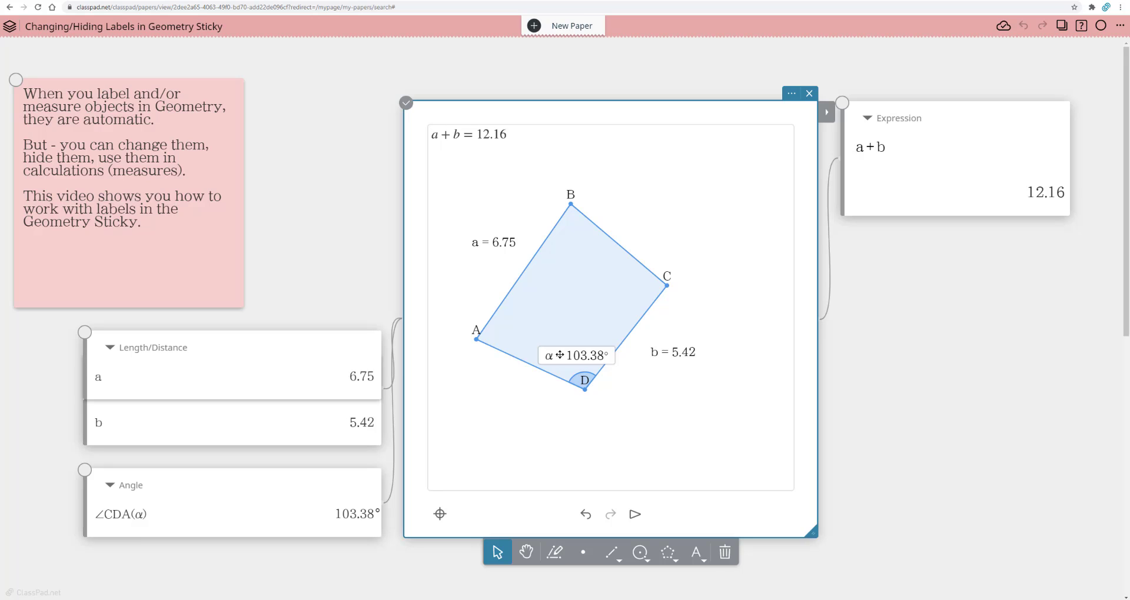
{"action": "left_click", "coordinate": [614, 412]}
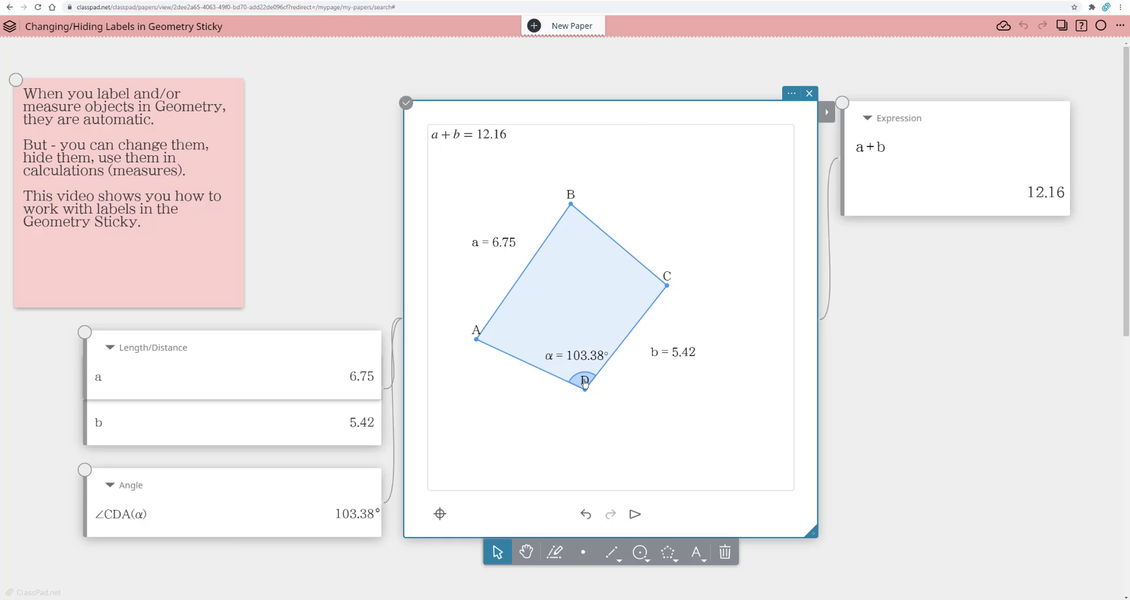
{"action": "left_click_drag", "start_coordinate": [585, 383], "coordinate": [586, 410]}
Step: Rename the label of side AB's length measurement from a to "side"
{"action": "left_click", "coordinate": [497, 242]}
{"action": "left_click", "coordinate": [827, 118]}
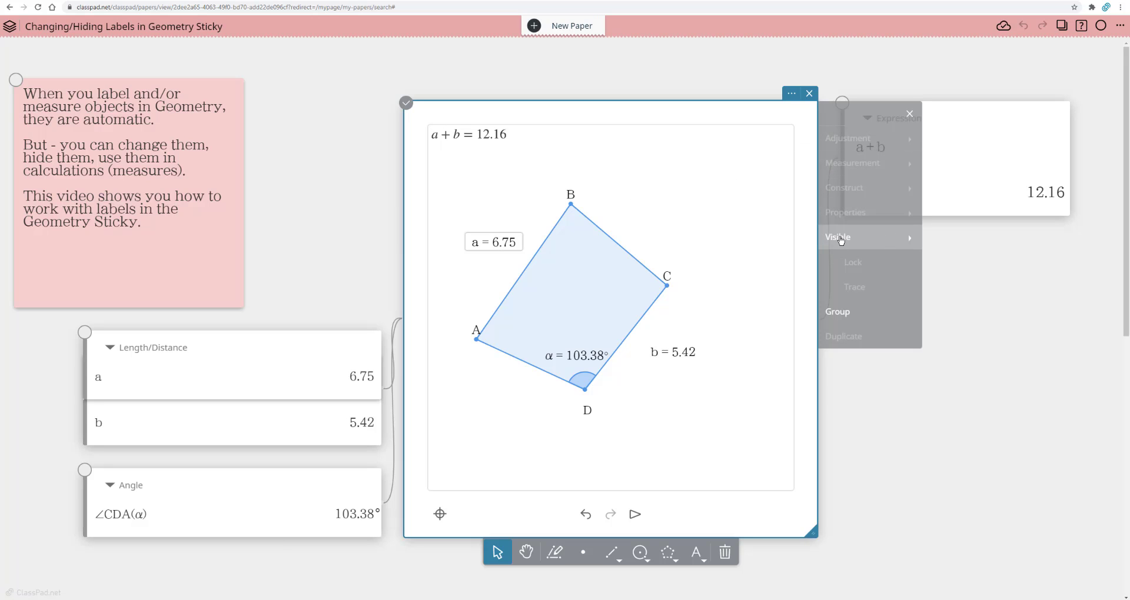
{"action": "left_click", "coordinate": [877, 241]}
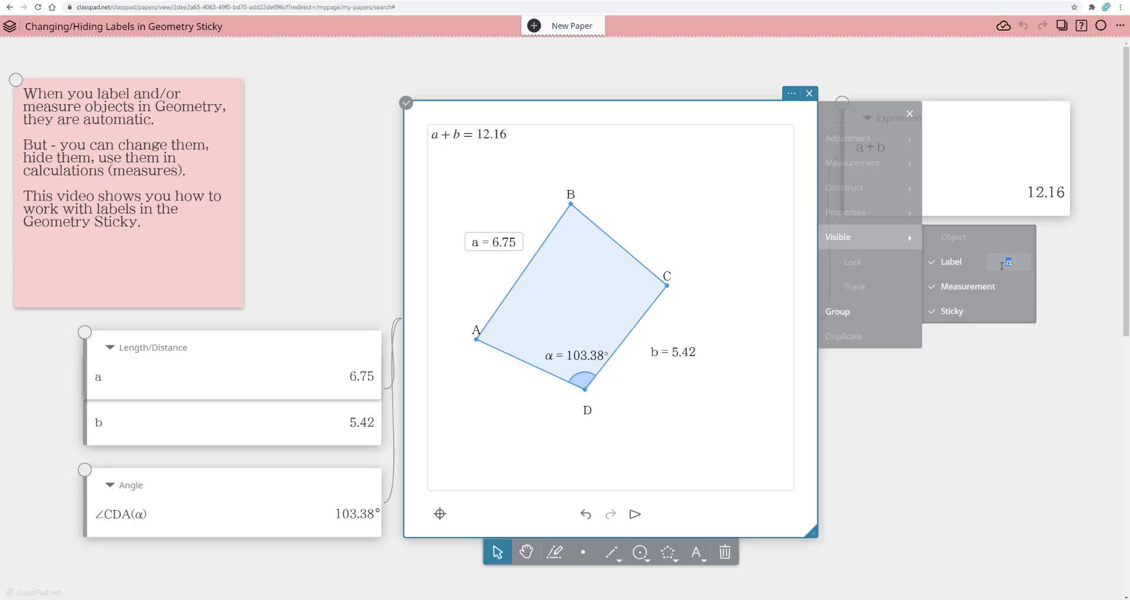
{"action": "type", "text": "de"}
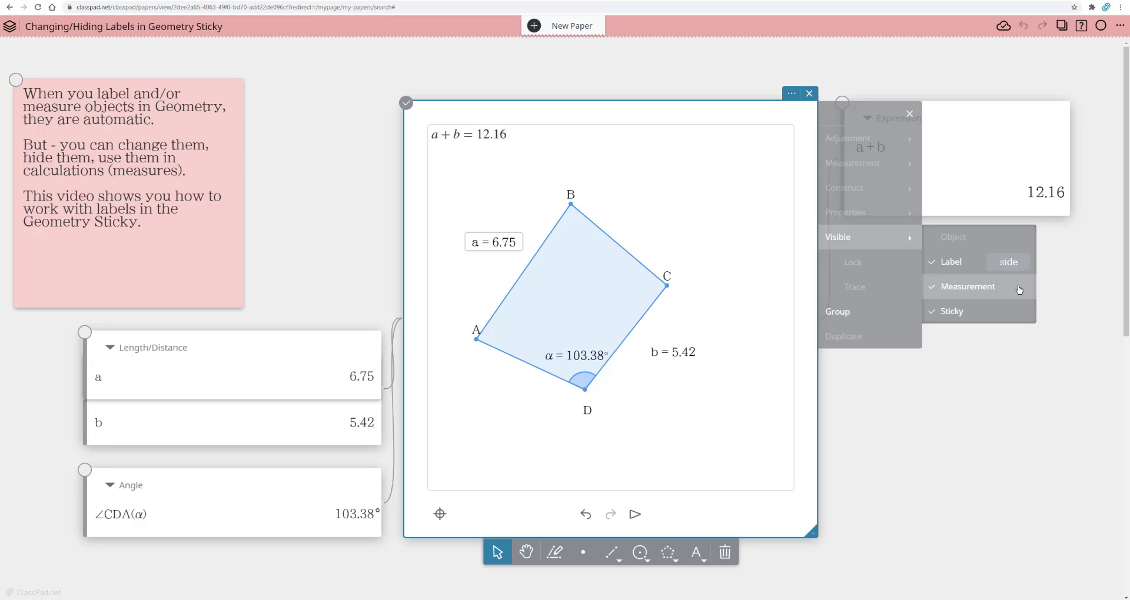
{"action": "key", "text": "Return"}
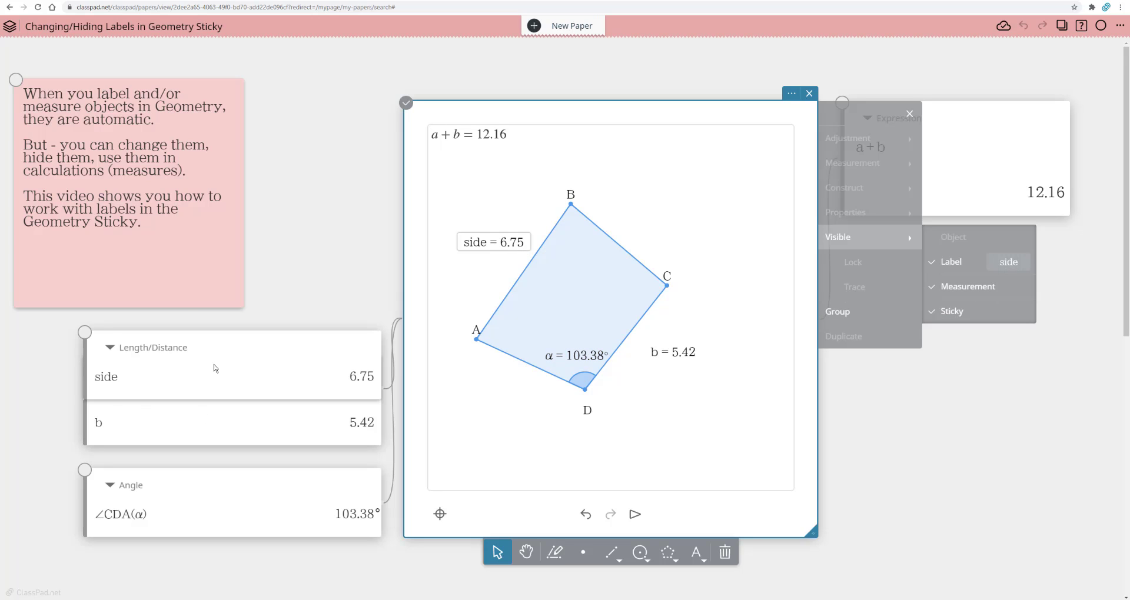
Step: Remove side AB's measurement from the Length/Distance sticky, and switch its label and measurement off and back on in the drawing
{"action": "left_click", "coordinate": [931, 265]}
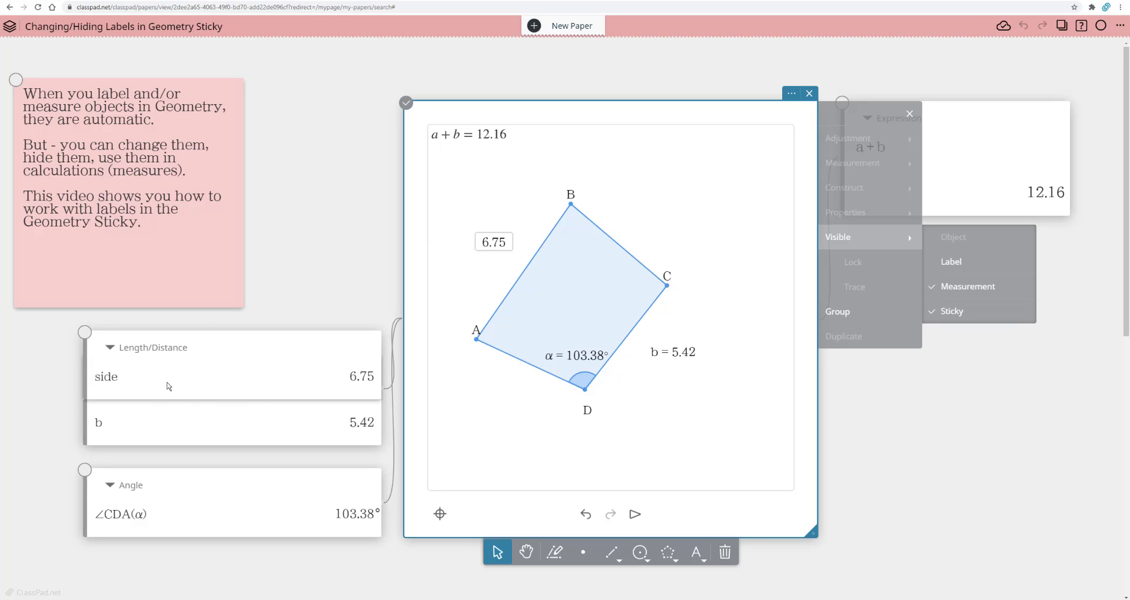
{"action": "left_click", "coordinate": [932, 316]}
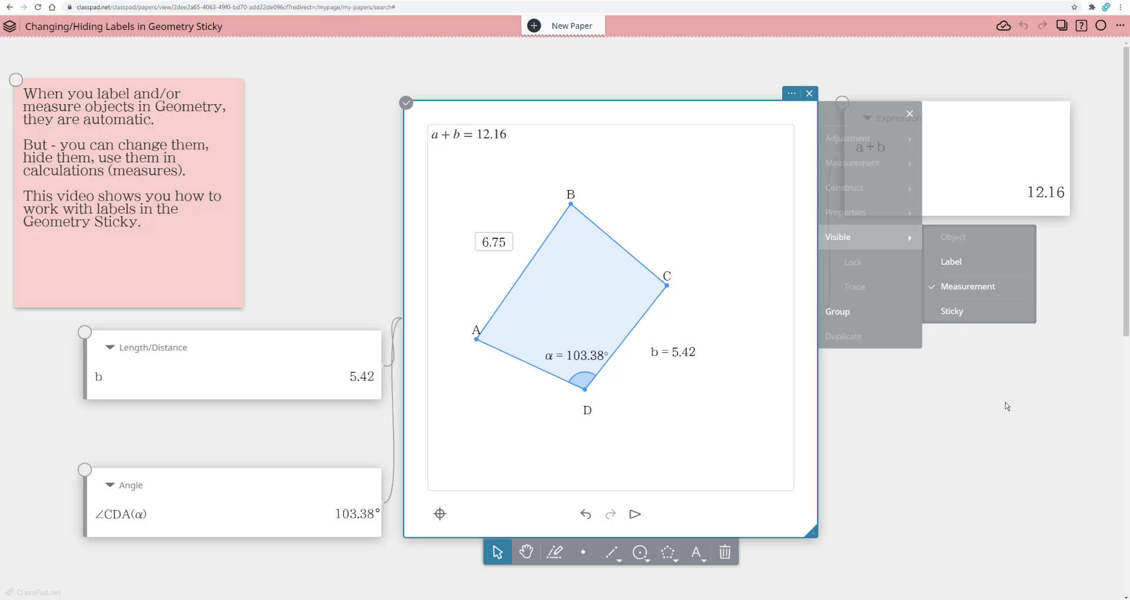
{"action": "left_click", "coordinate": [931, 293]}
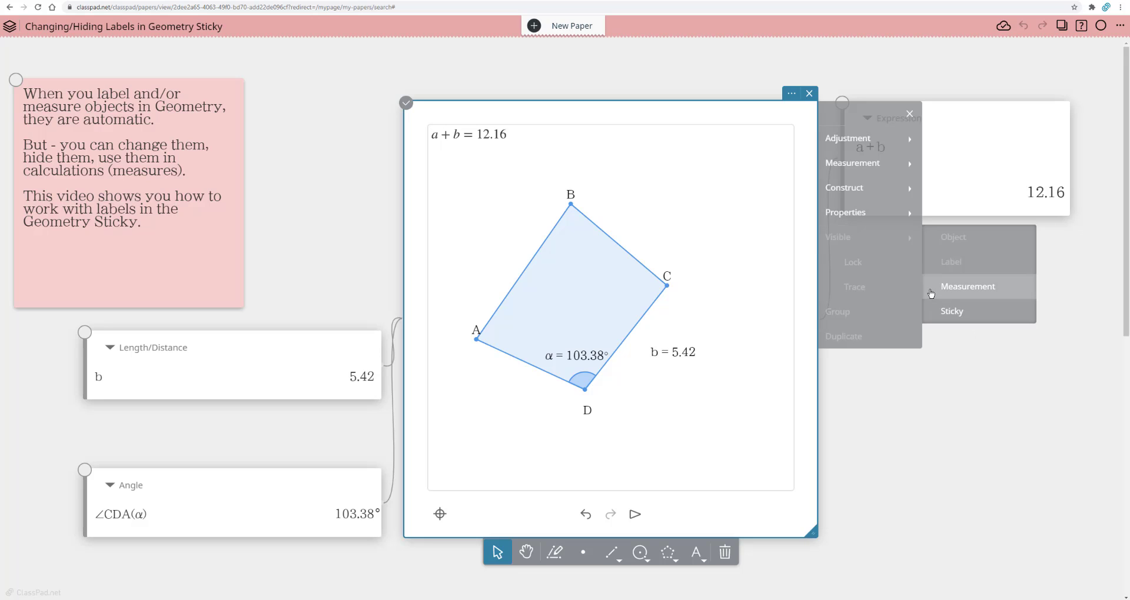
{"action": "left_click", "coordinate": [931, 293]}
{"action": "left_click", "coordinate": [932, 262]}
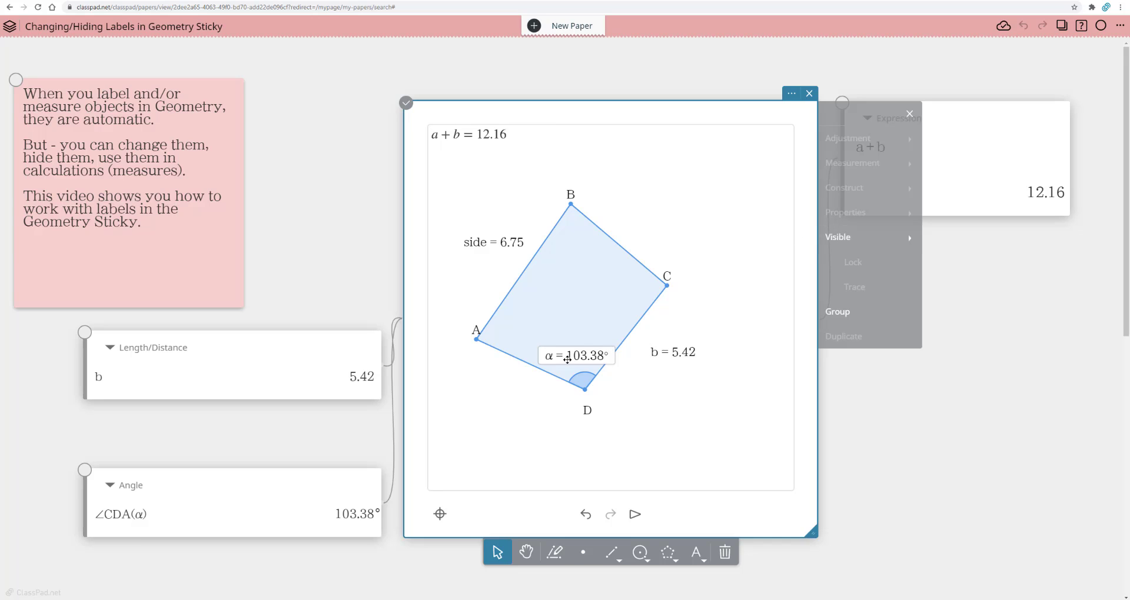
Step: Switch the label, measurement and sticky of angle CDA off and back on one at a time
{"action": "left_click", "coordinate": [854, 238]}
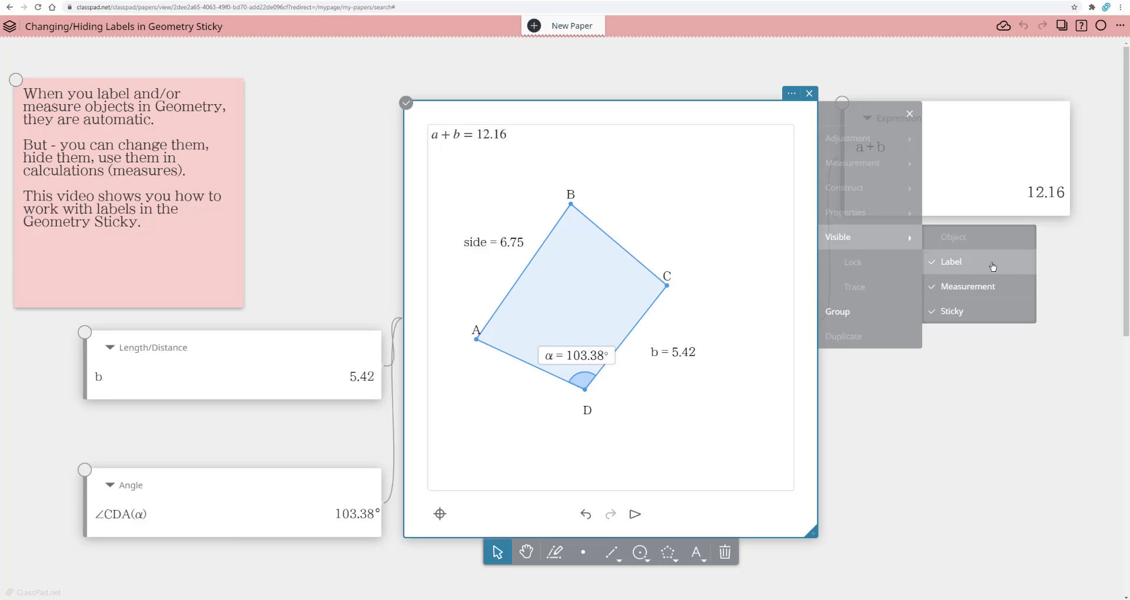
{"action": "left_click", "coordinate": [935, 267]}
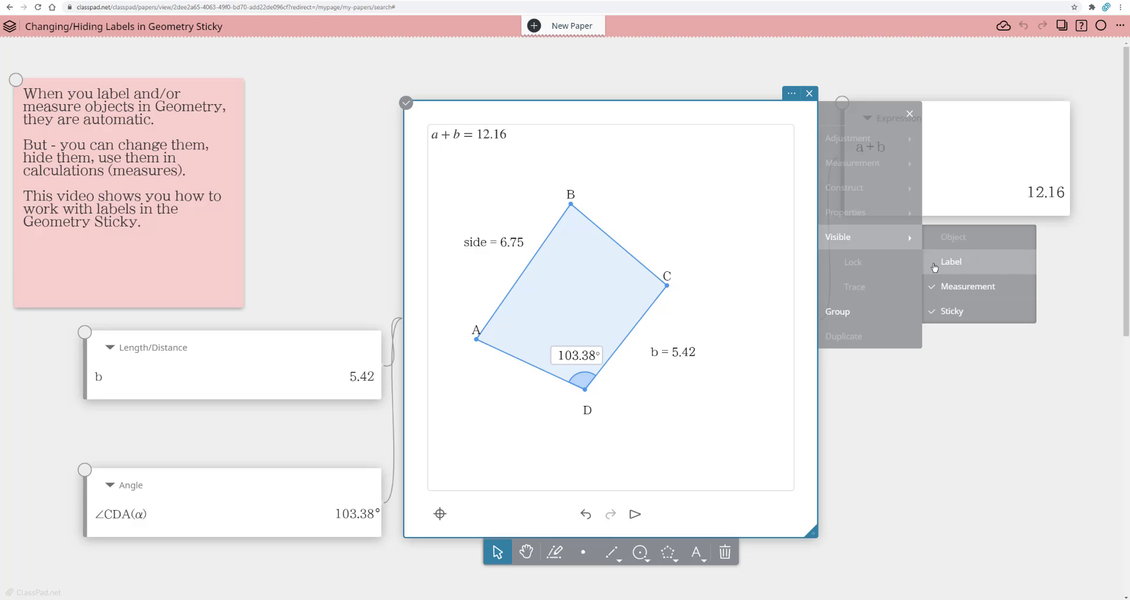
{"action": "left_click", "coordinate": [935, 268]}
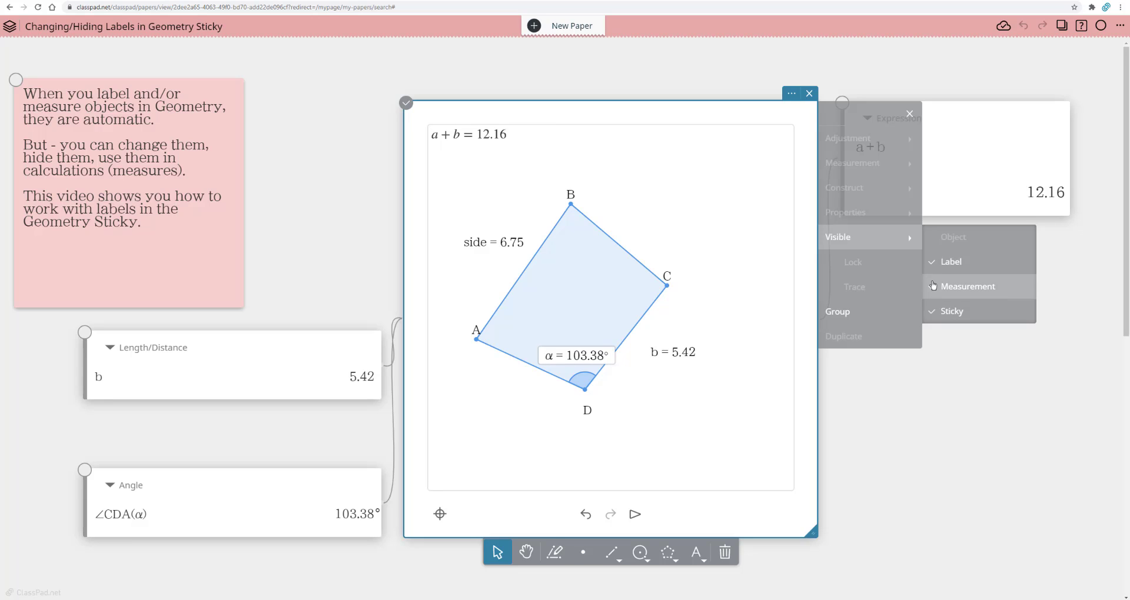
{"action": "left_click", "coordinate": [934, 291]}
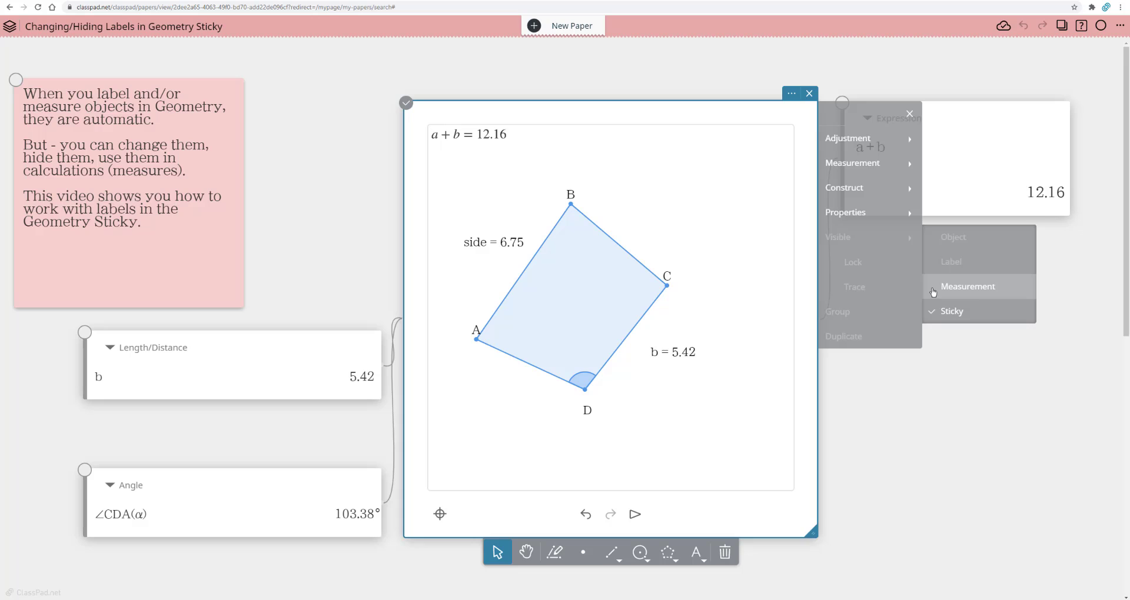
{"action": "left_click", "coordinate": [934, 291]}
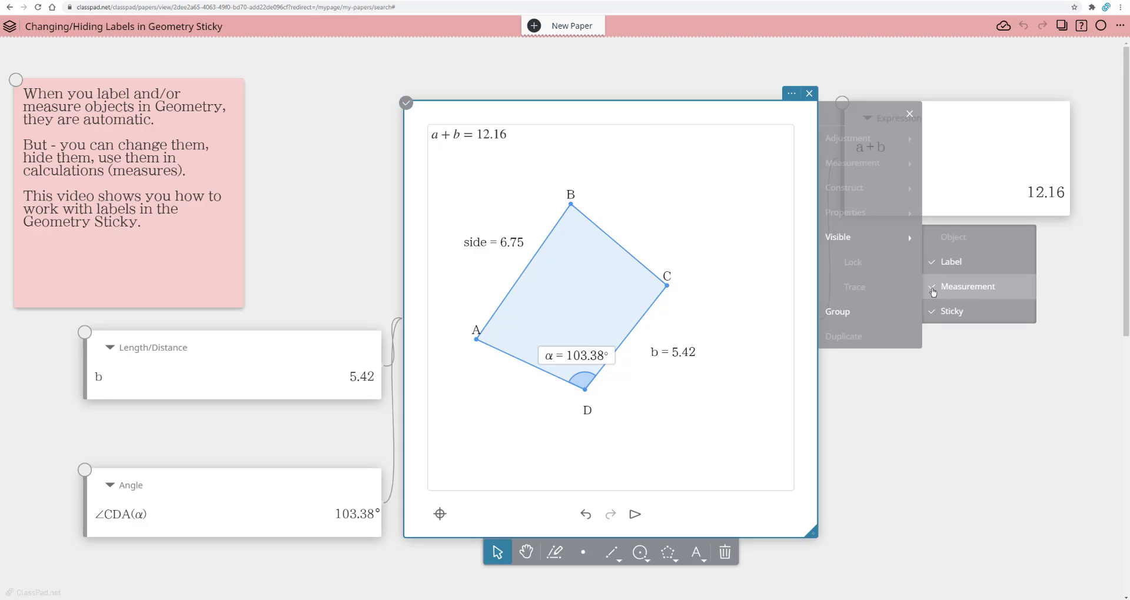
{"action": "left_click", "coordinate": [933, 317]}
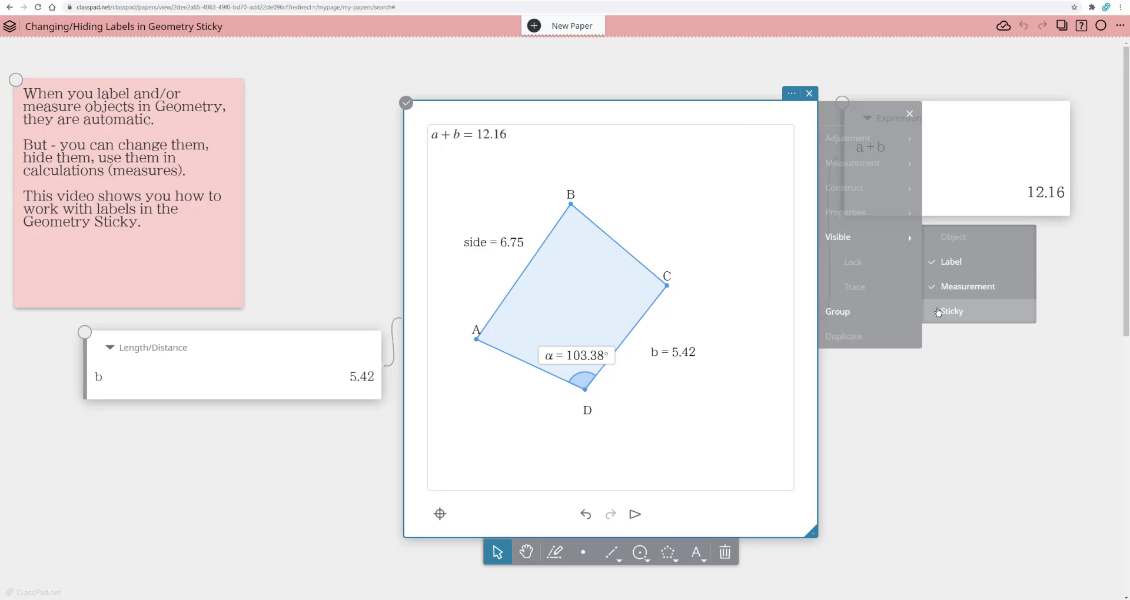
{"action": "left_click", "coordinate": [937, 313]}
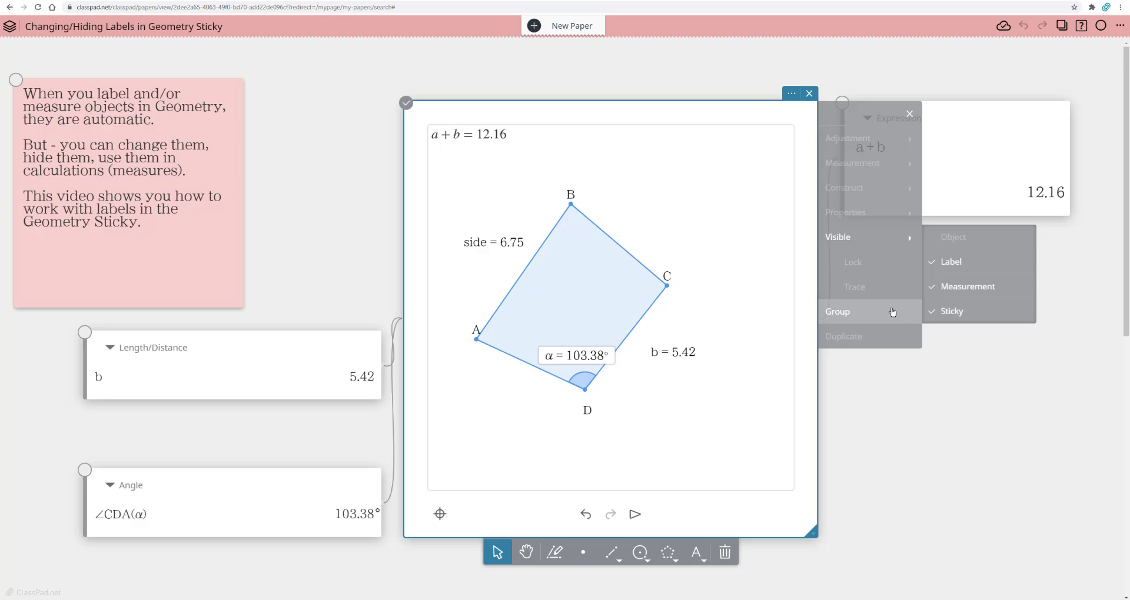
{"action": "left_click", "coordinate": [936, 268]}
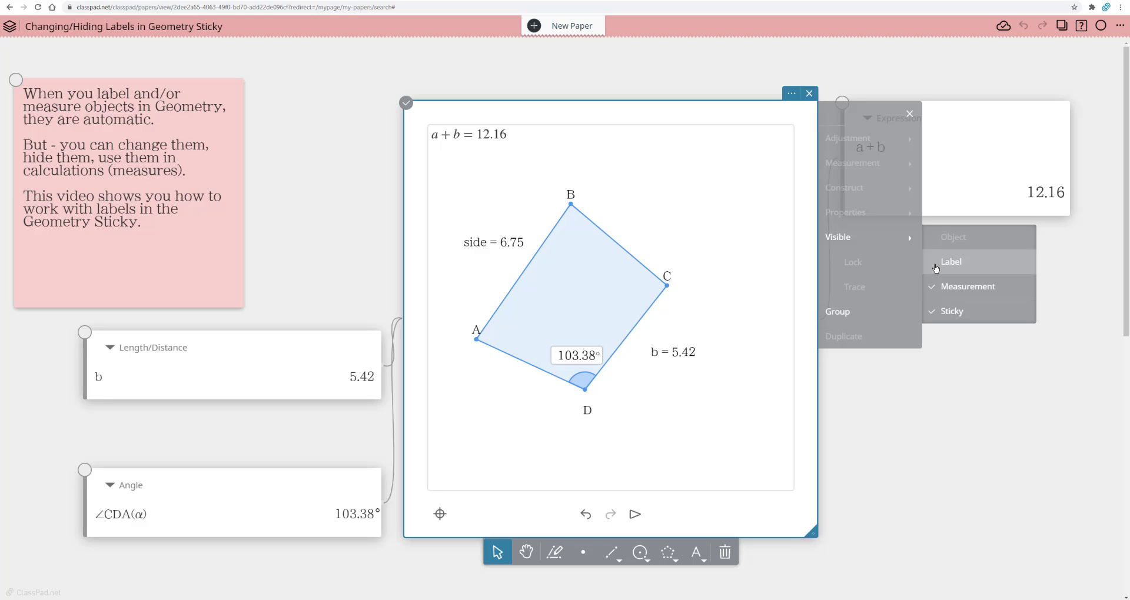
{"action": "left_click", "coordinate": [936, 268]}
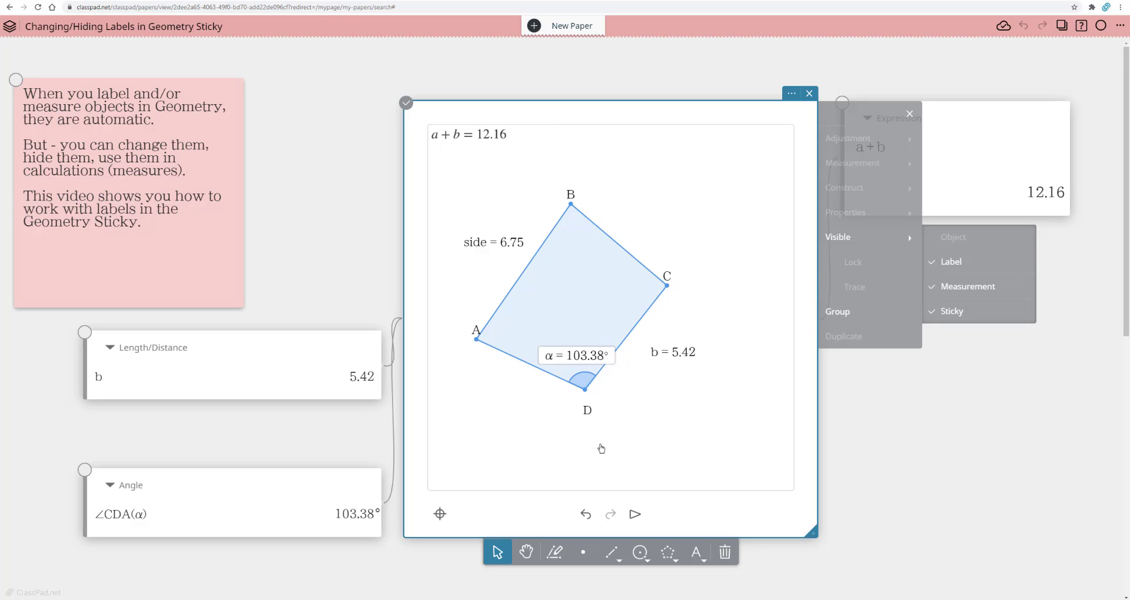
Step: Rename the label of vertex C as "Vertex" and move it to the right of its point
{"action": "left_click", "coordinate": [668, 287]}
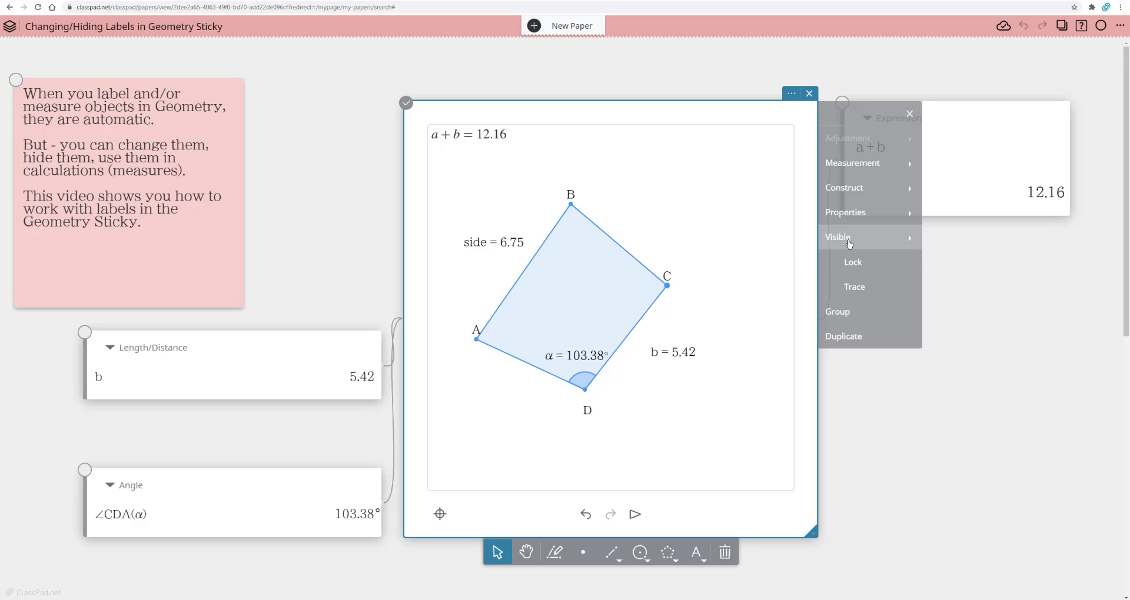
{"action": "mouse_move", "coordinate": [850, 243]}
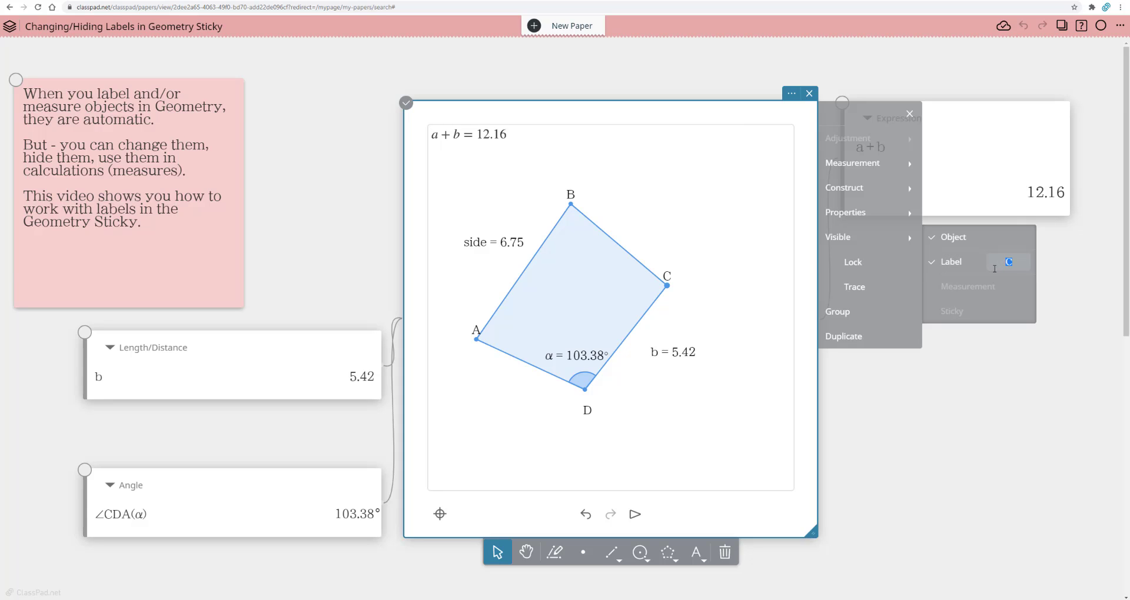
{"action": "type", "text": "tex"}
{"action": "key", "text": "Return"}
{"action": "left_click", "coordinate": [706, 314]}
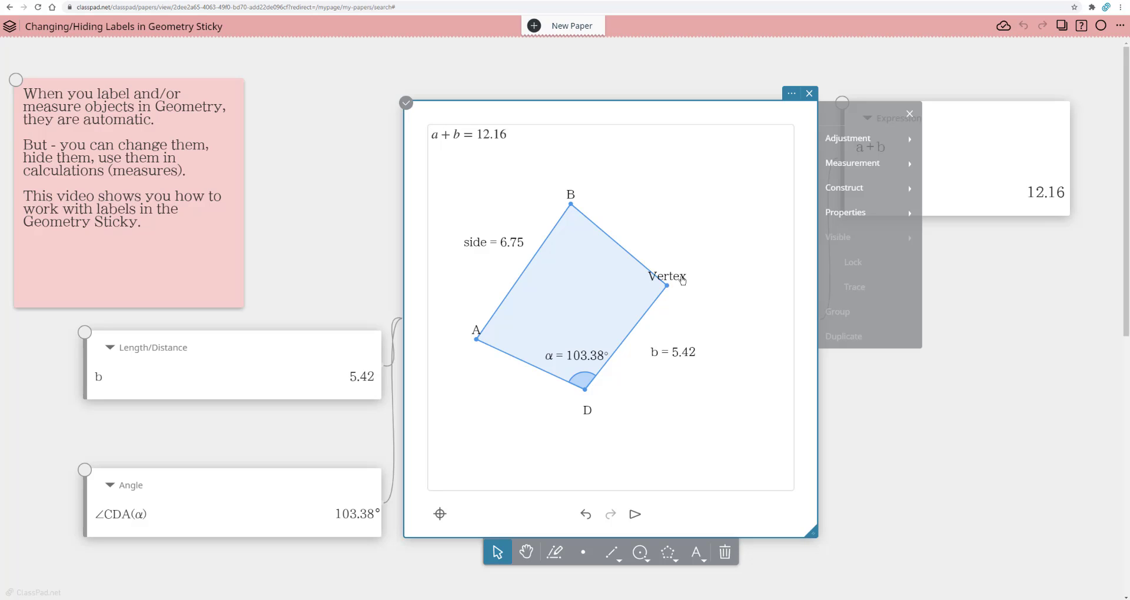
{"action": "left_click_drag", "start_coordinate": [685, 276], "coordinate": [720, 278]}
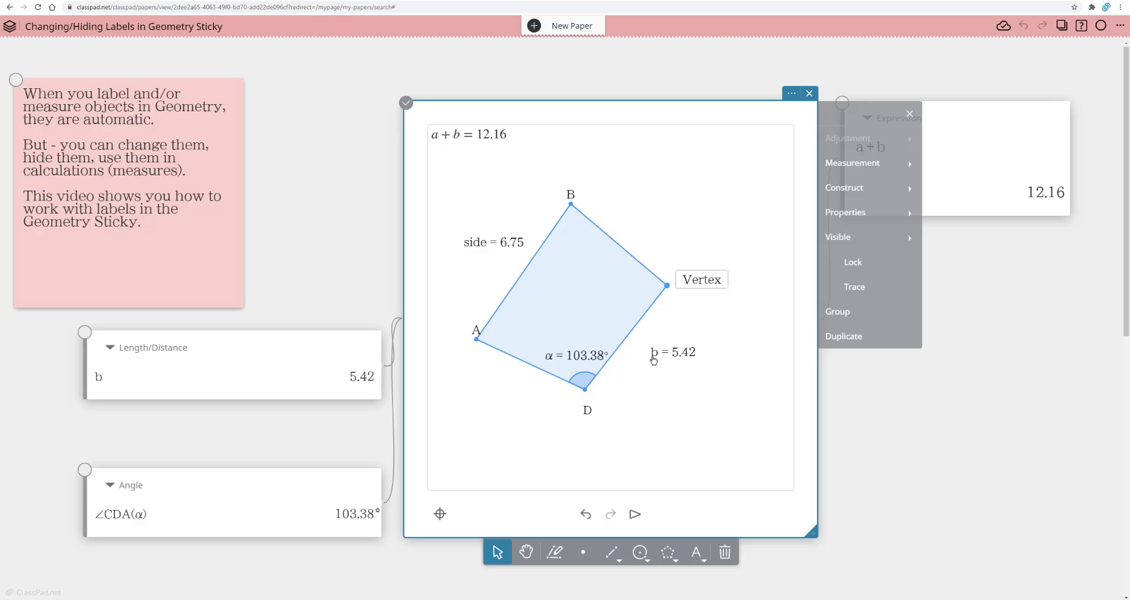
Step: Measure the angle at the point labelled Vertex between its two adjoining sides with Angle(0-180)
{"action": "left_click", "coordinate": [580, 357]}
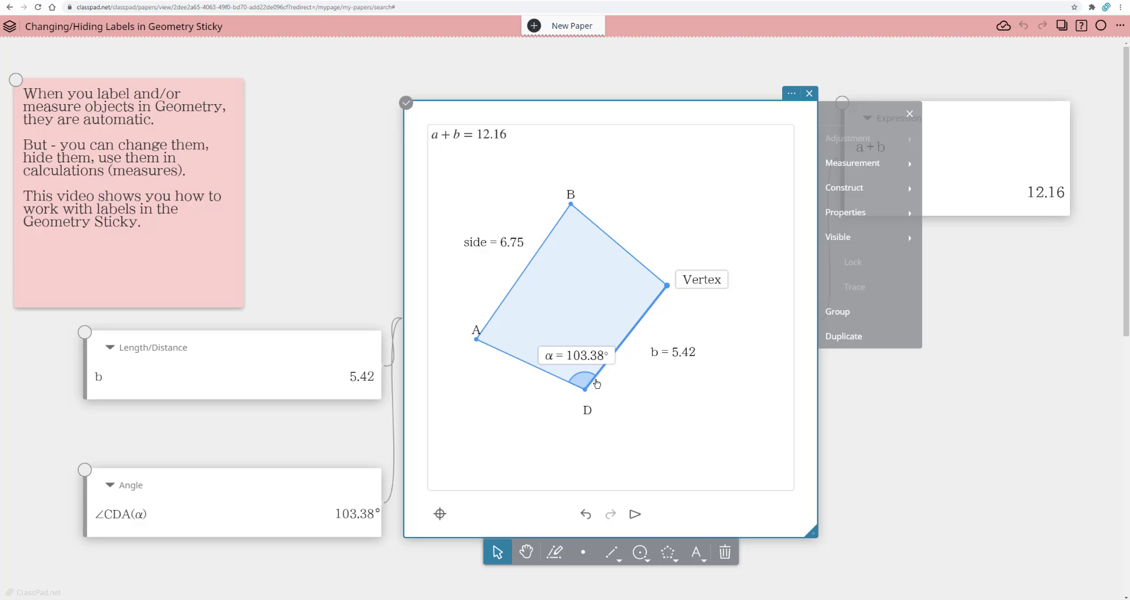
{"action": "left_click", "coordinate": [670, 402]}
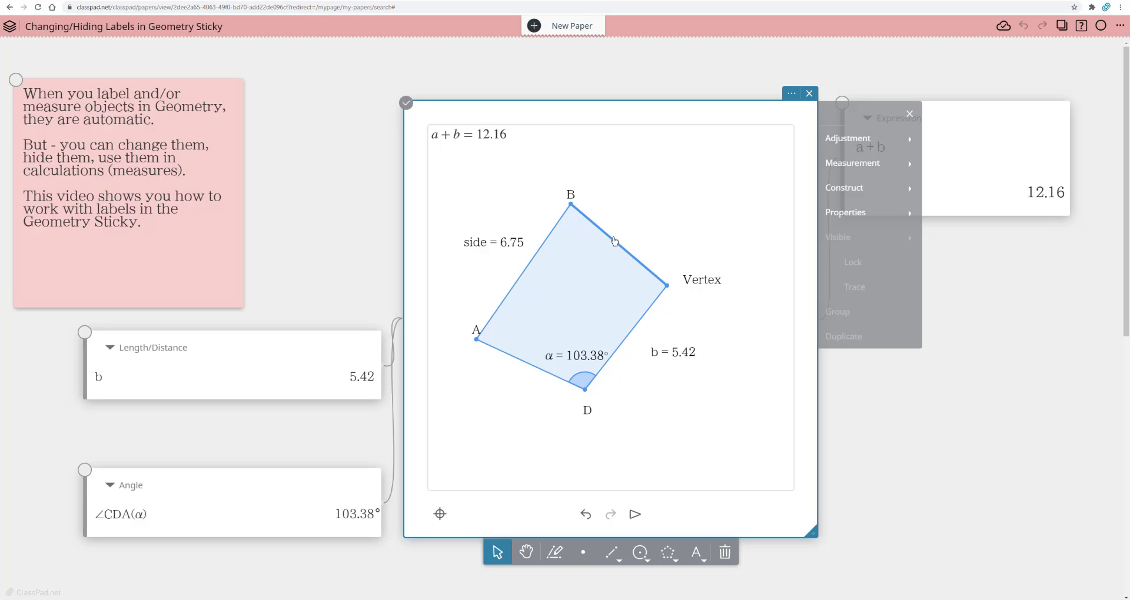
{"action": "left_click", "coordinate": [623, 307]}
{"action": "left_click", "coordinate": [633, 331]}
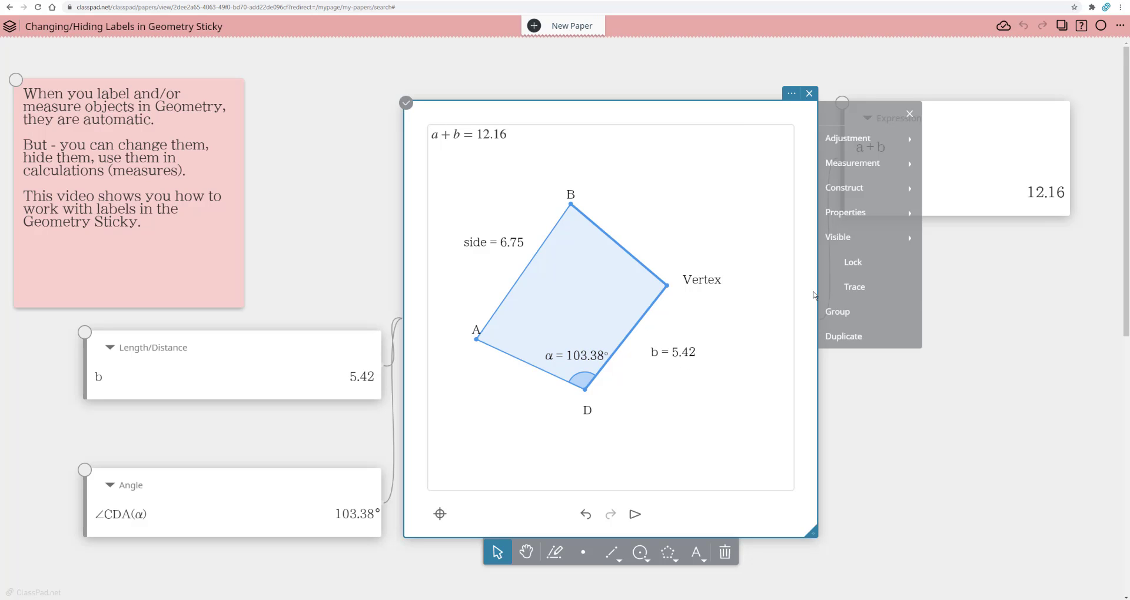
{"action": "left_click", "coordinate": [860, 172]}
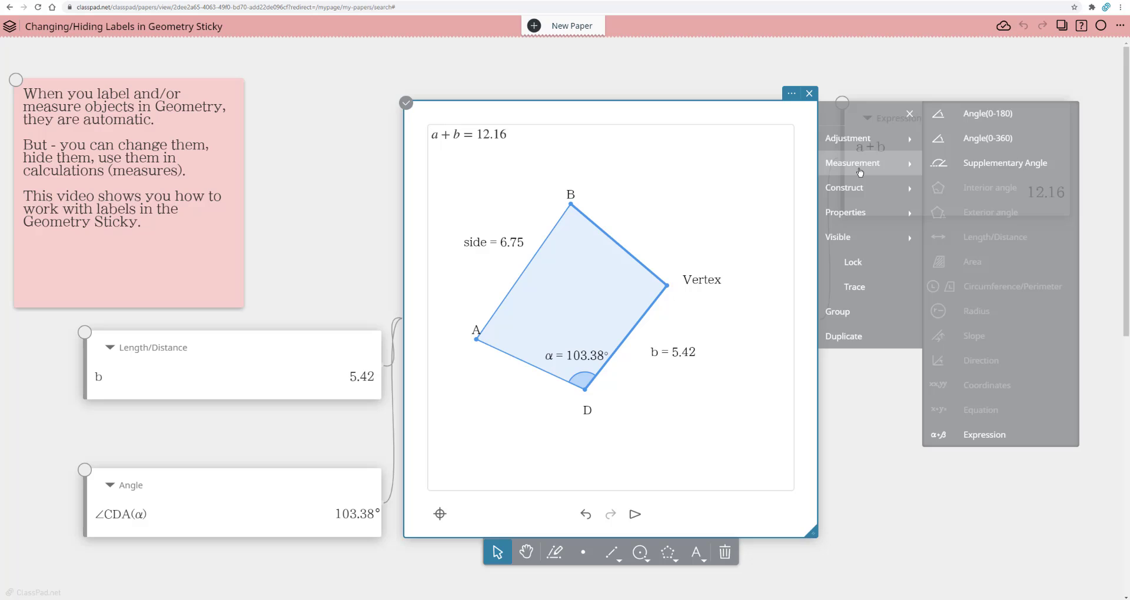
{"action": "left_click", "coordinate": [961, 114]}
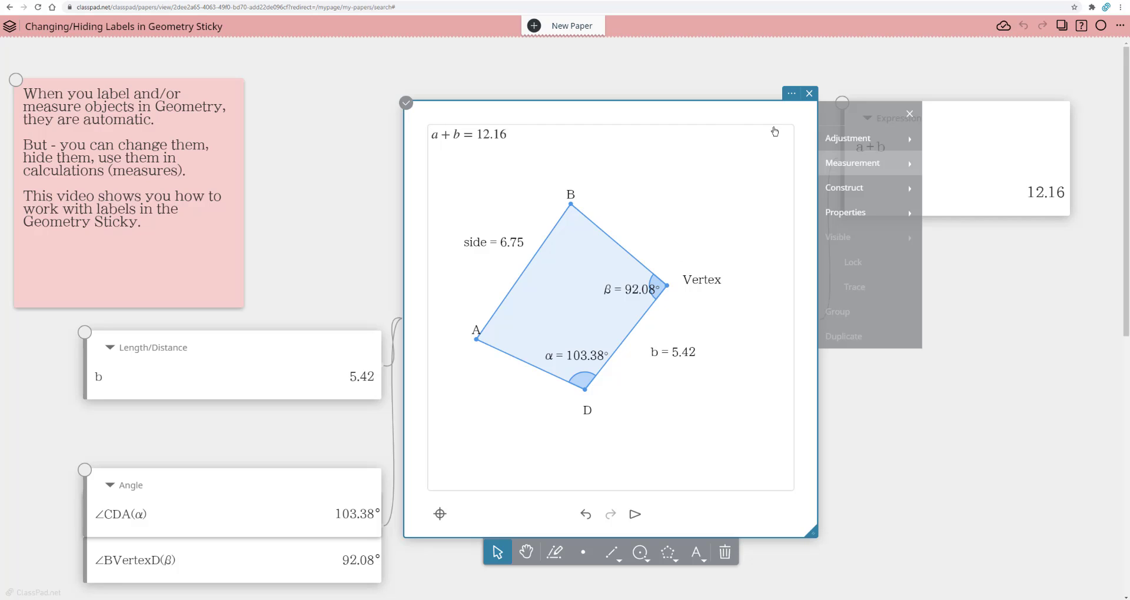
Step: Turn off Auto labeling in the Geometry settings and draw a smaller four-sided polygon above and to the right of the first quadrilateral
{"action": "left_click", "coordinate": [789, 100]}
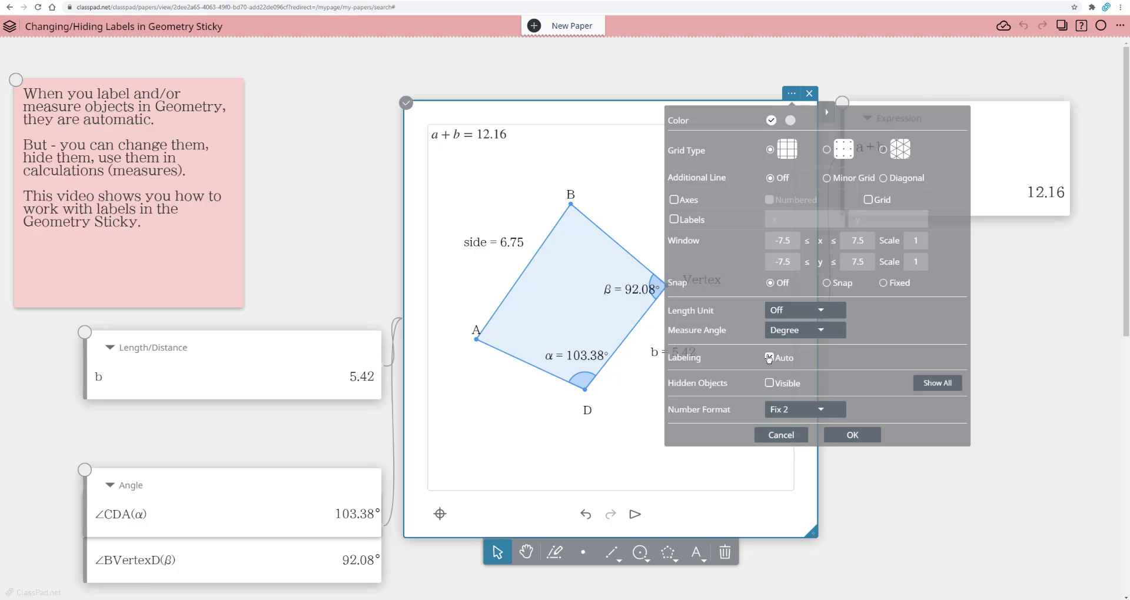
{"action": "left_click", "coordinate": [853, 435]}
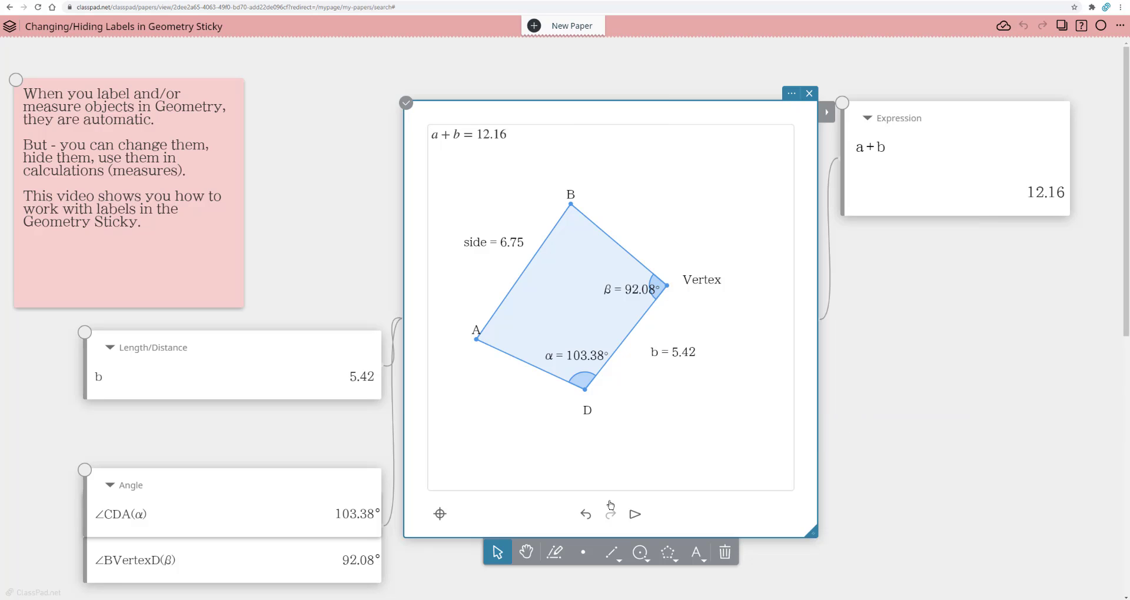
{"action": "left_click", "coordinate": [671, 553]}
{"action": "left_click", "coordinate": [627, 191]}
{"action": "left_click", "coordinate": [710, 150]}
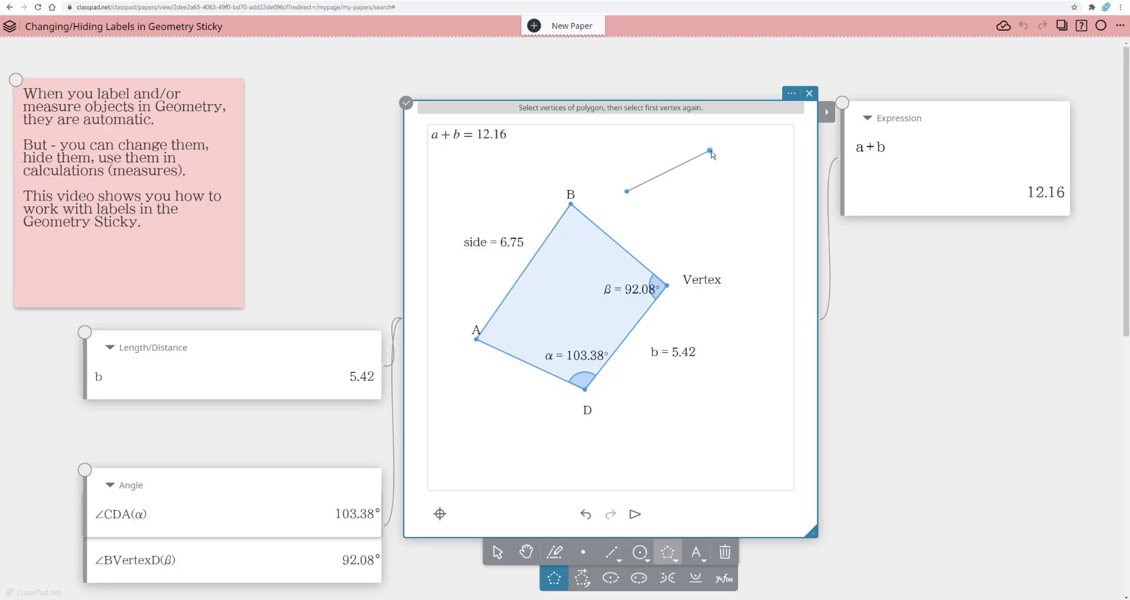
{"action": "left_click", "coordinate": [775, 204]}
{"action": "left_click", "coordinate": [719, 242]}
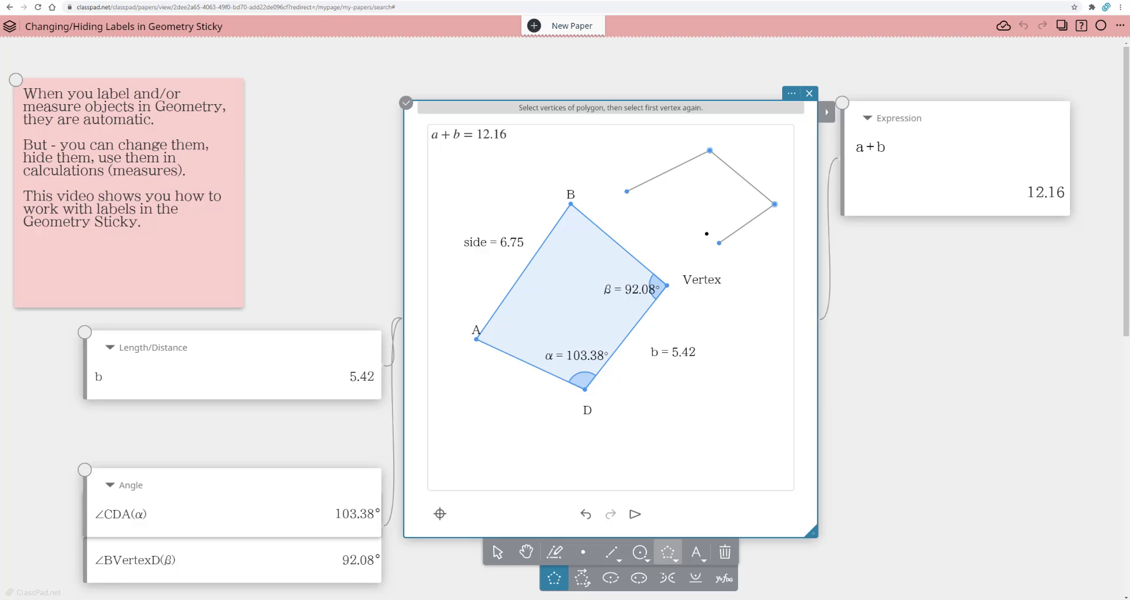
{"action": "left_click", "coordinate": [627, 191]}
{"action": "left_click", "coordinate": [498, 552]}
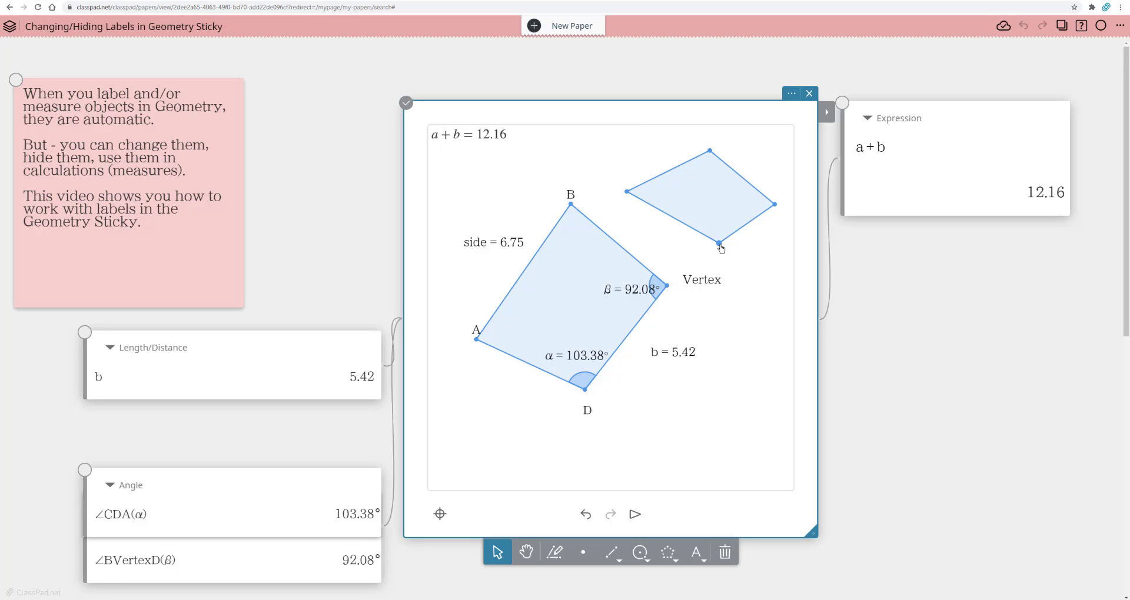
Step: Show the label of the small polygon's lowest vertex and change it to "ZZE"
{"action": "left_click", "coordinate": [826, 112]}
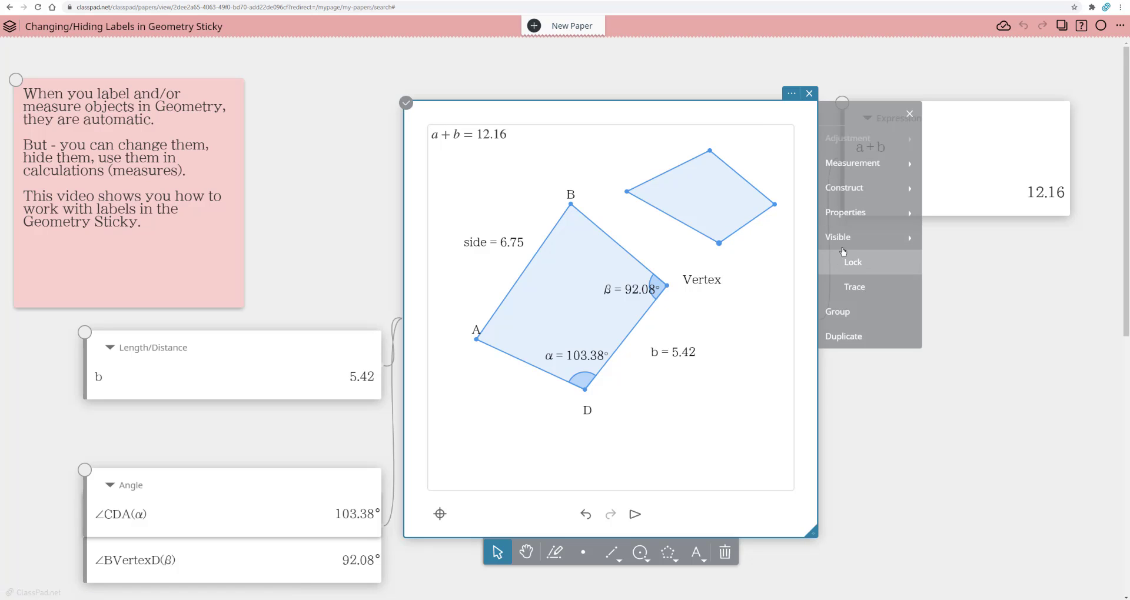
{"action": "mouse_move", "coordinate": [844, 241]}
{"action": "left_click", "coordinate": [951, 262]}
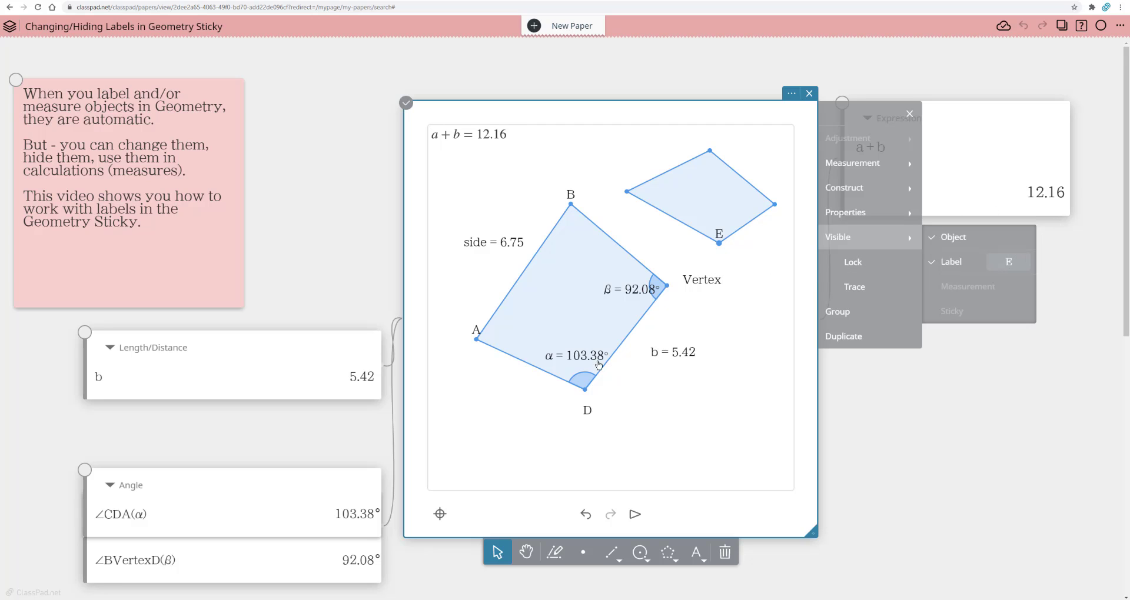
{"action": "left_click", "coordinate": [994, 263]}
{"action": "type", "text": "ZZ"}
{"action": "left_click", "coordinate": [1019, 442]}
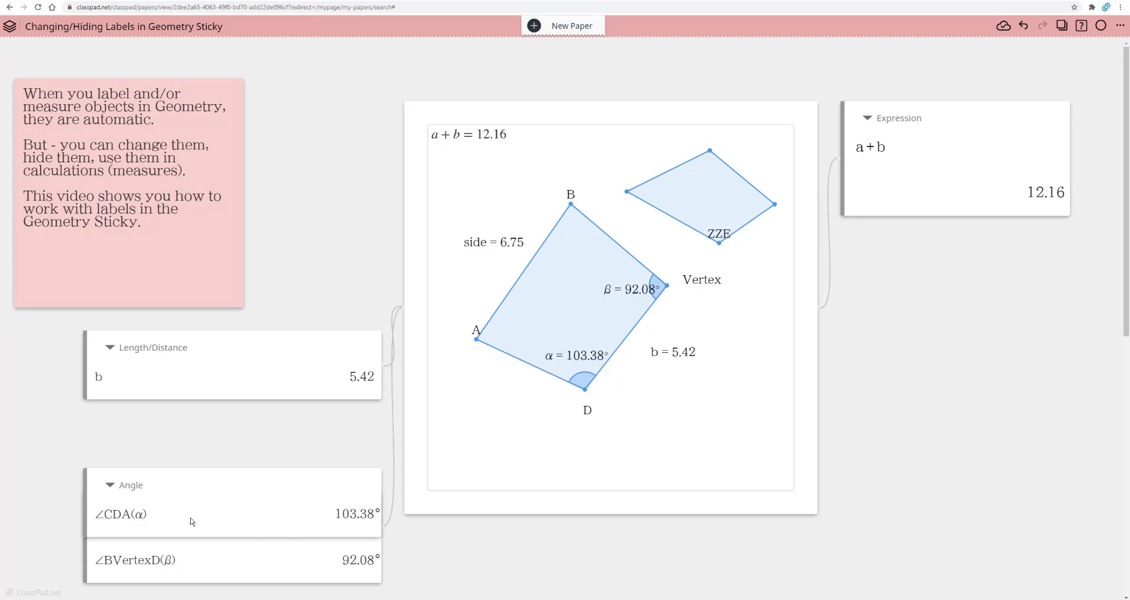
Step: Move the Angle sticky up to sit directly beneath the Length/Distance sticky
{"action": "left_click_drag", "start_coordinate": [264, 502], "coordinate": [270, 449]}
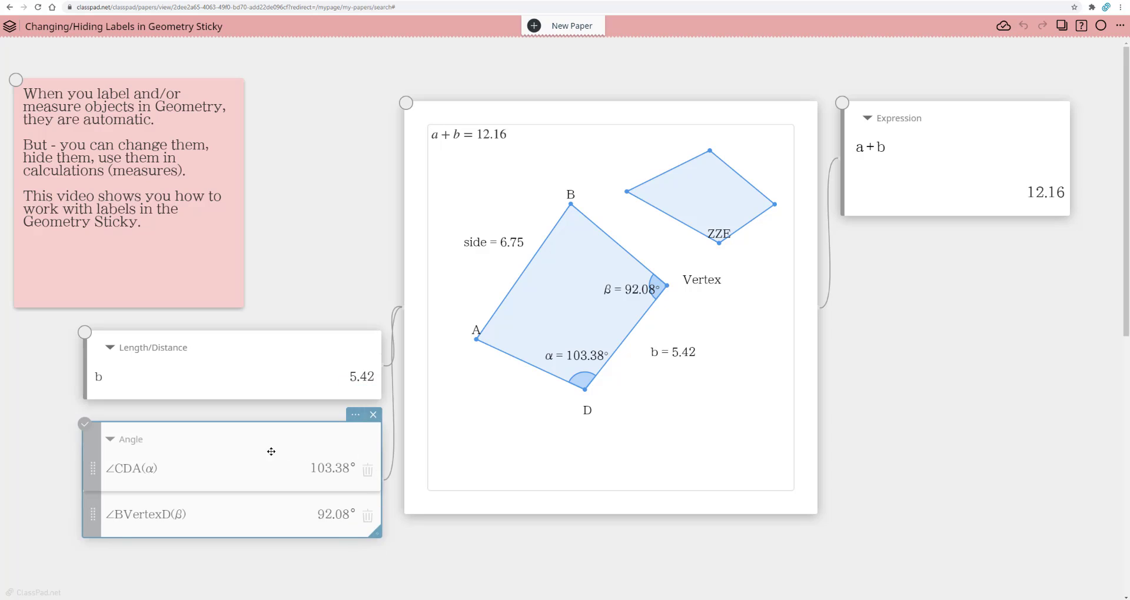